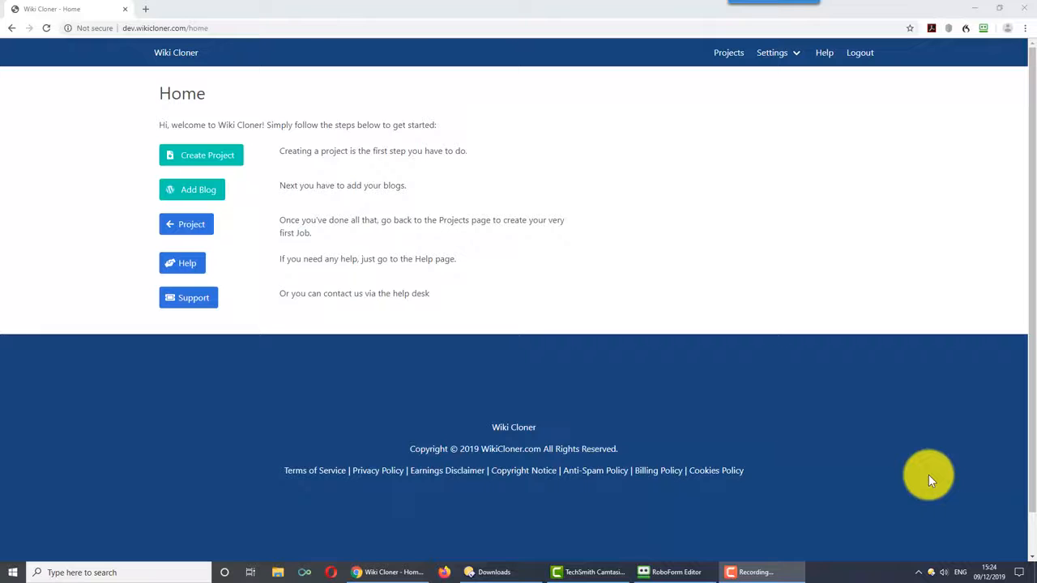
Step: Create a project named "Demo Project" with the description "This is a demo about street photography"
left_click(193, 163)
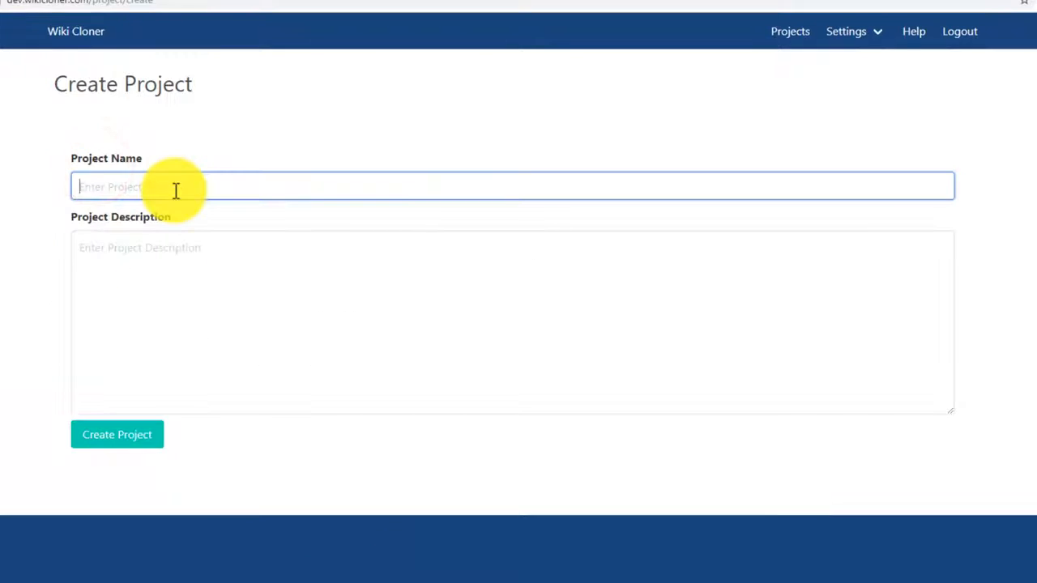
type("Demo Project")
key("Tab")
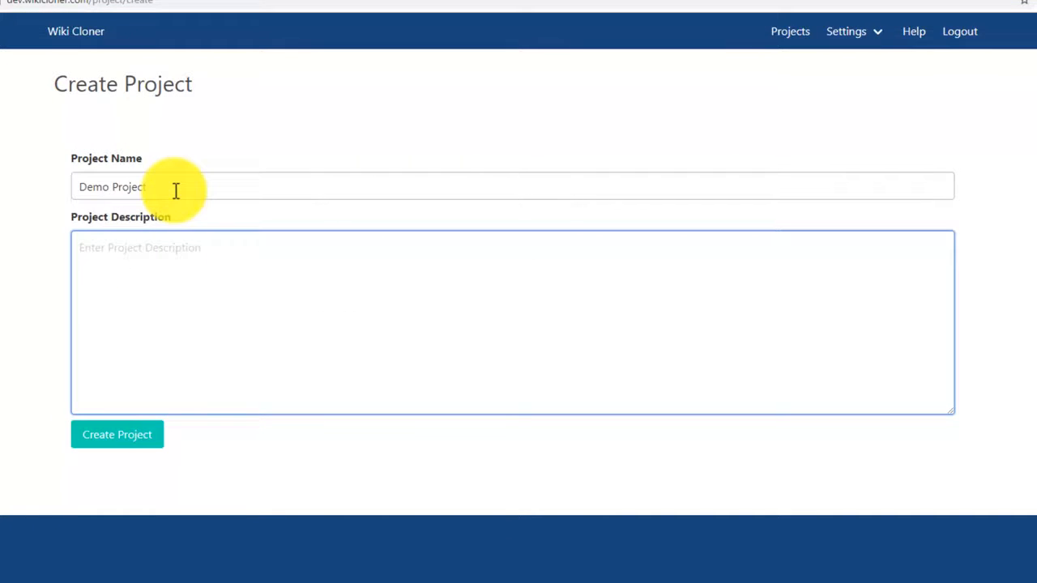
type("This is a demo about street photography")
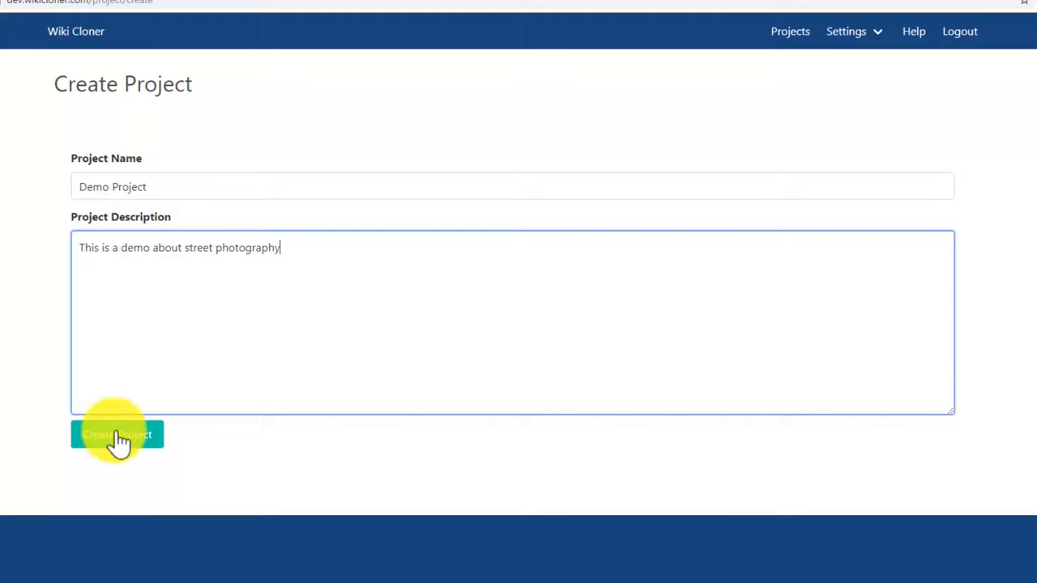
left_click(117, 439)
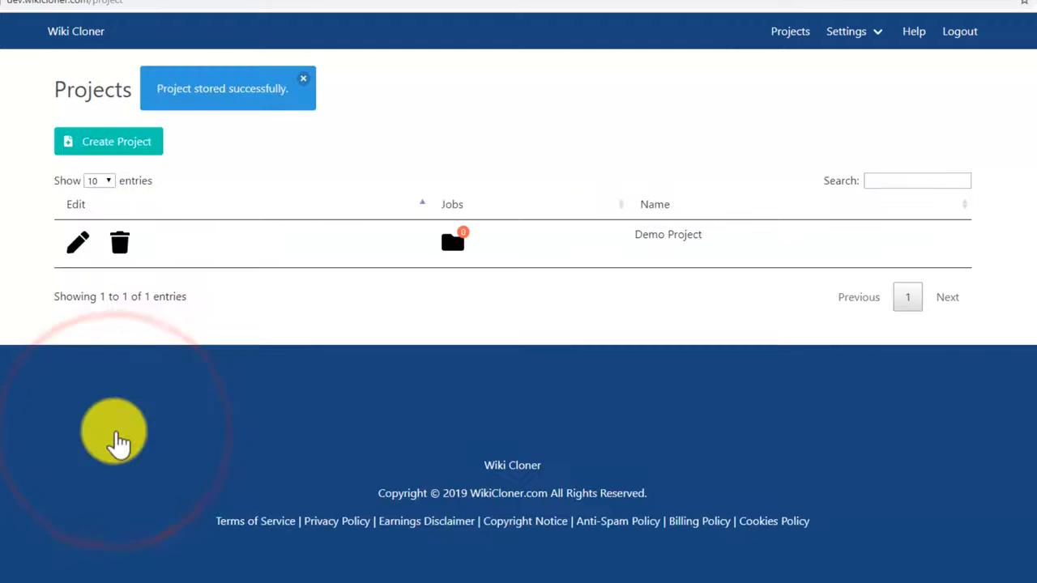
Step: Add a new search job to Demo Project with the language English and the keyword "street photography" in quotation marks
left_click(457, 247)
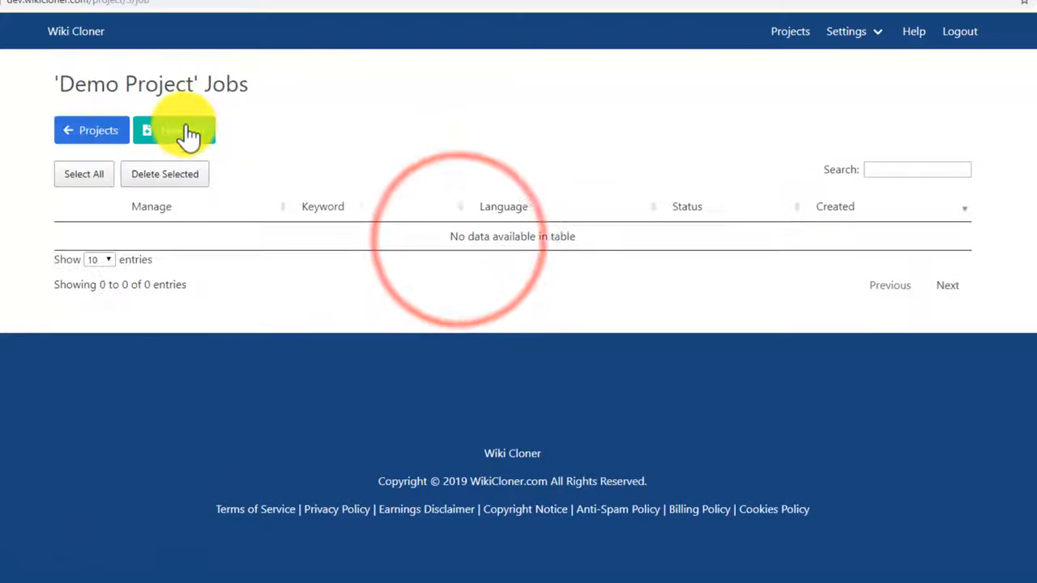
left_click(186, 134)
left_click(178, 199)
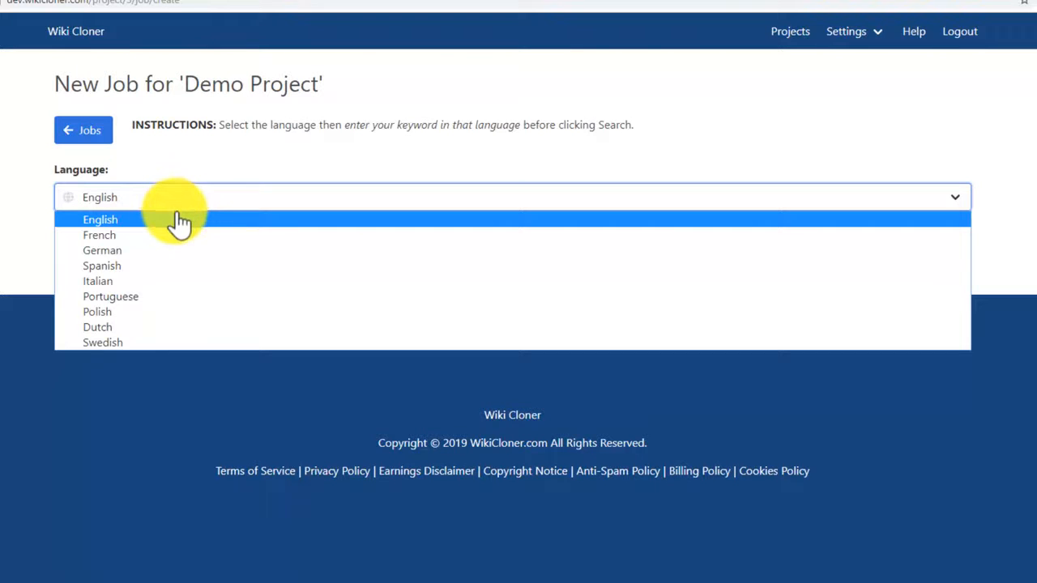
left_click(174, 215)
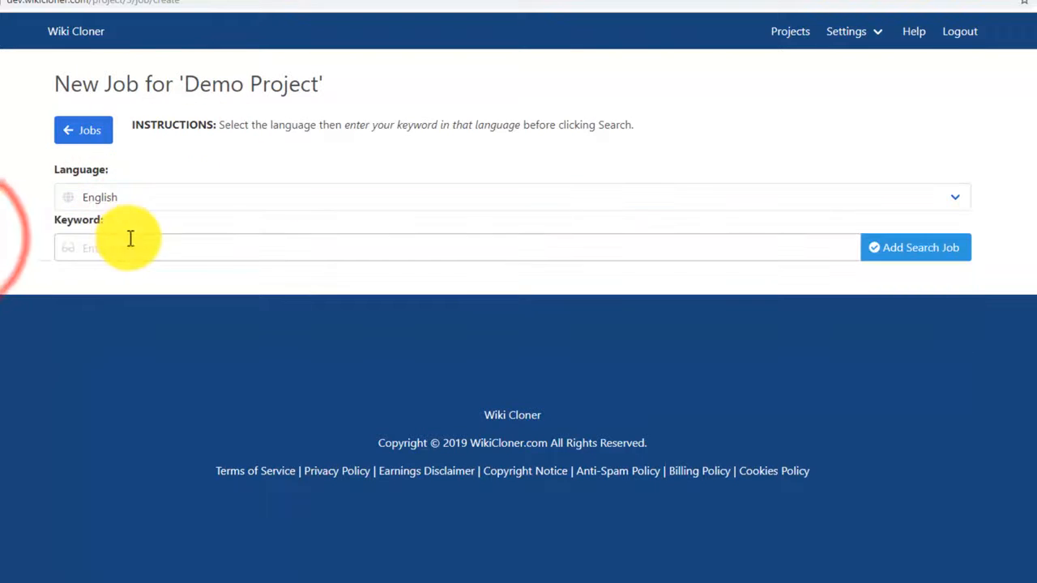
left_click(130, 238)
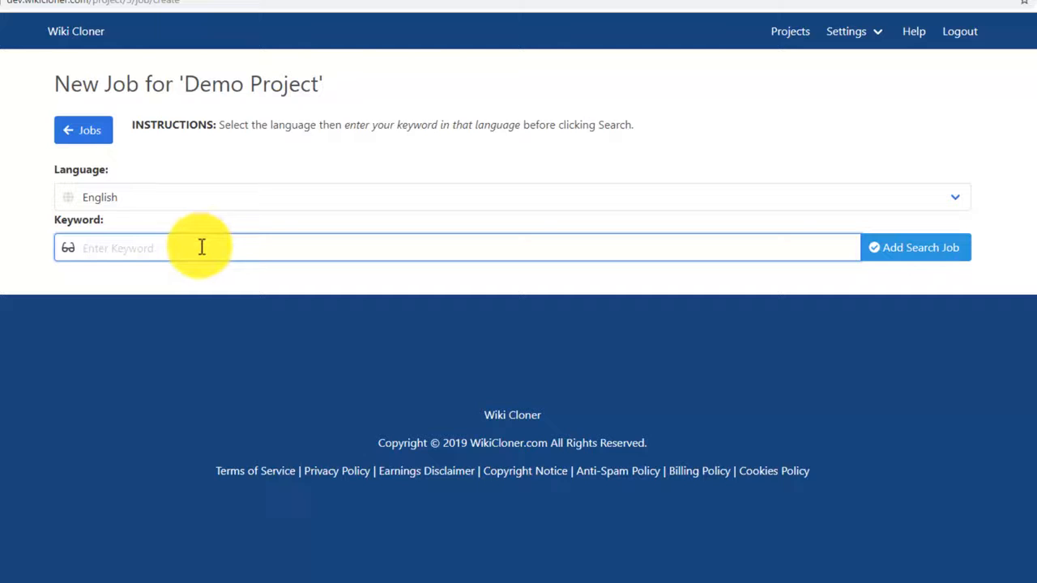
type("\"street photography\"")
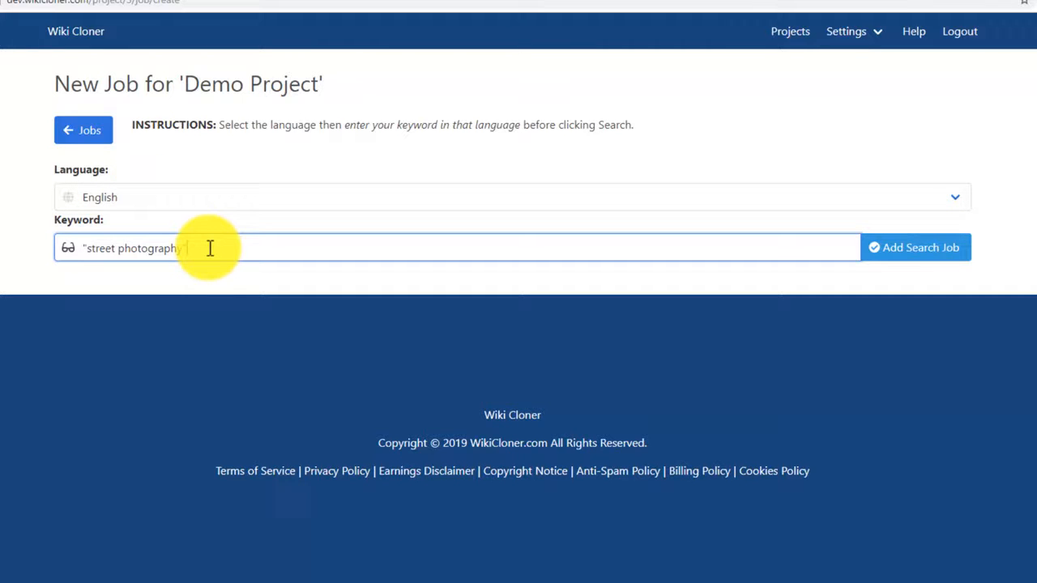
left_click(912, 258)
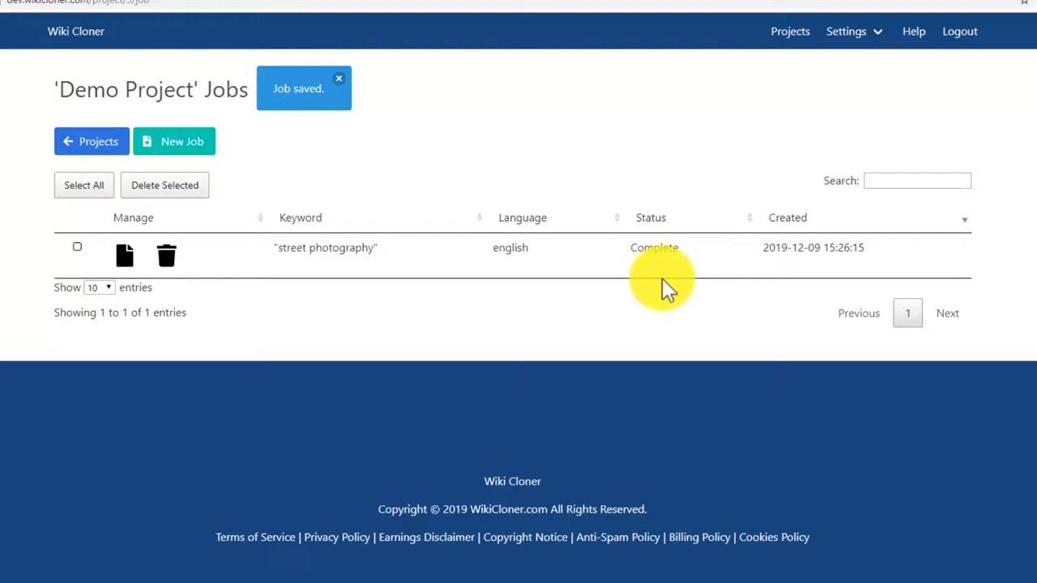
Step: Open the article list of the "street photography" job, examine the per-article actions and view the first article's Wikipedia page
left_click(126, 258)
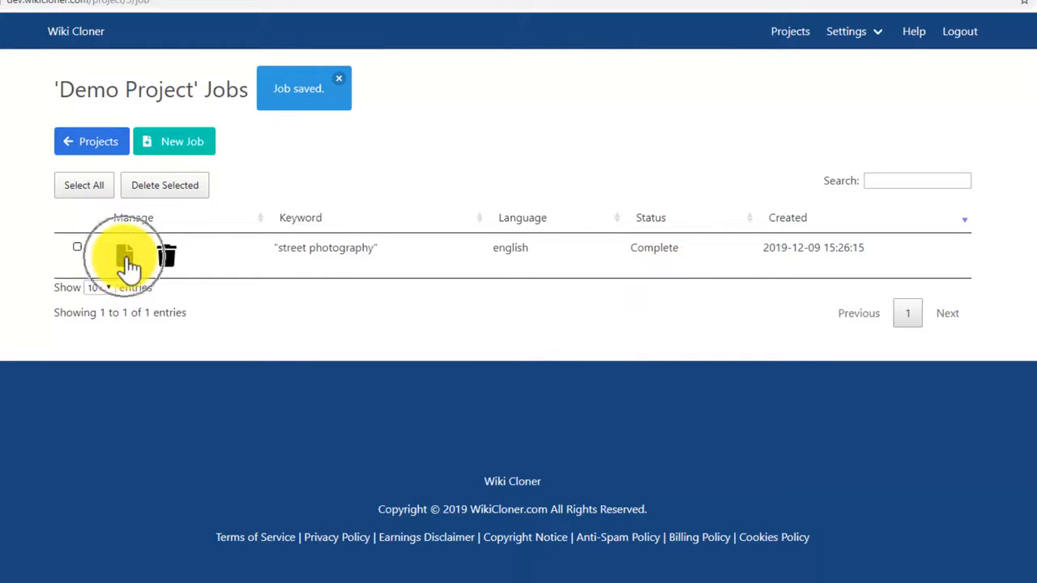
left_click(126, 257)
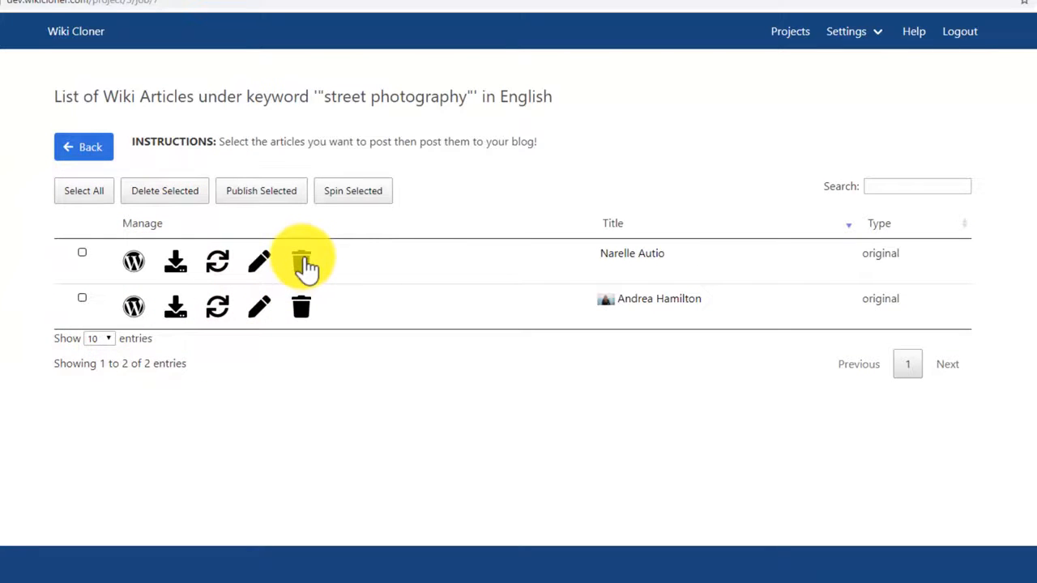
left_click(302, 263)
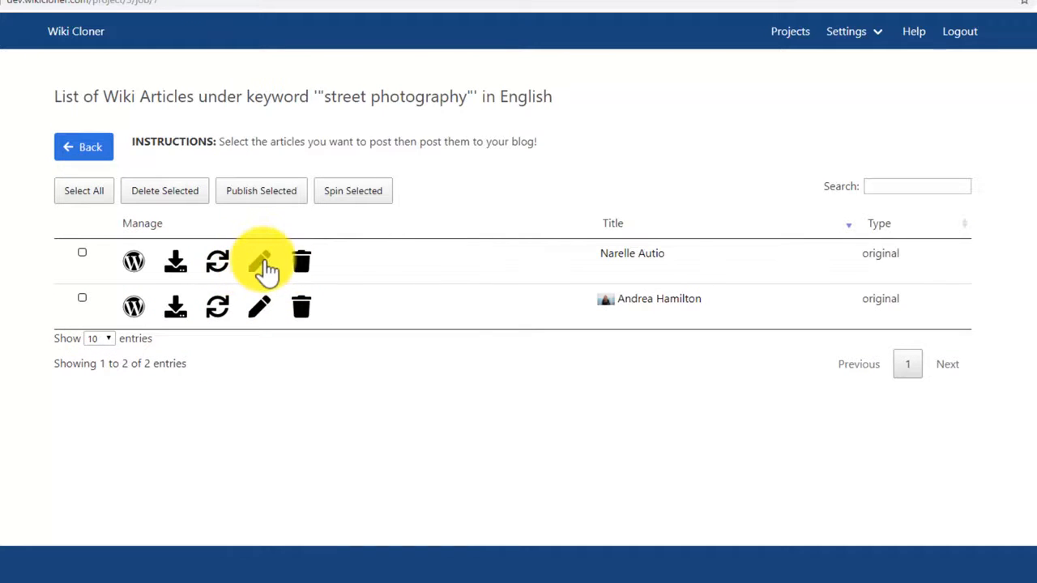
left_click(265, 261)
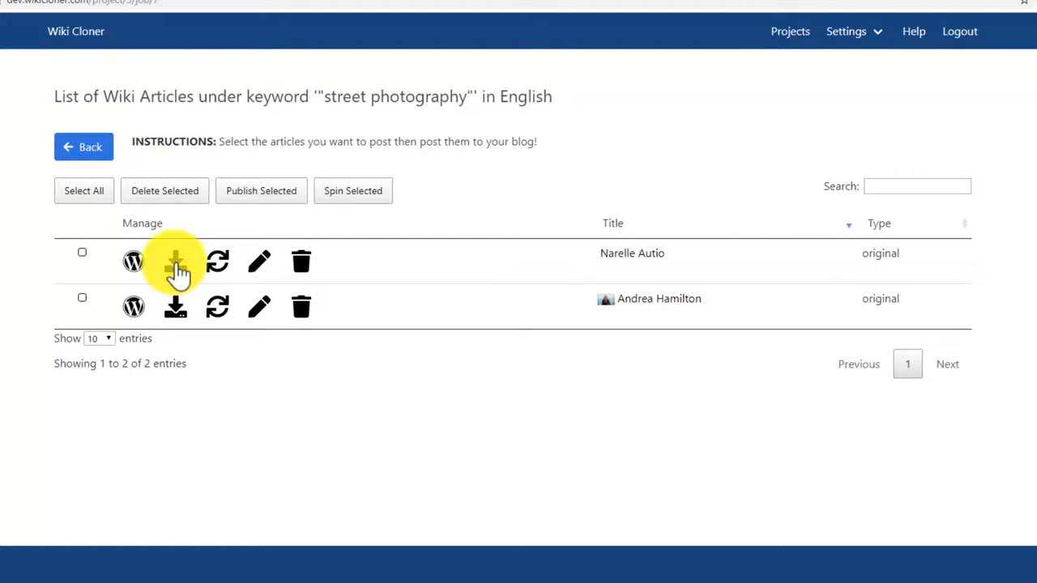
left_click(133, 264)
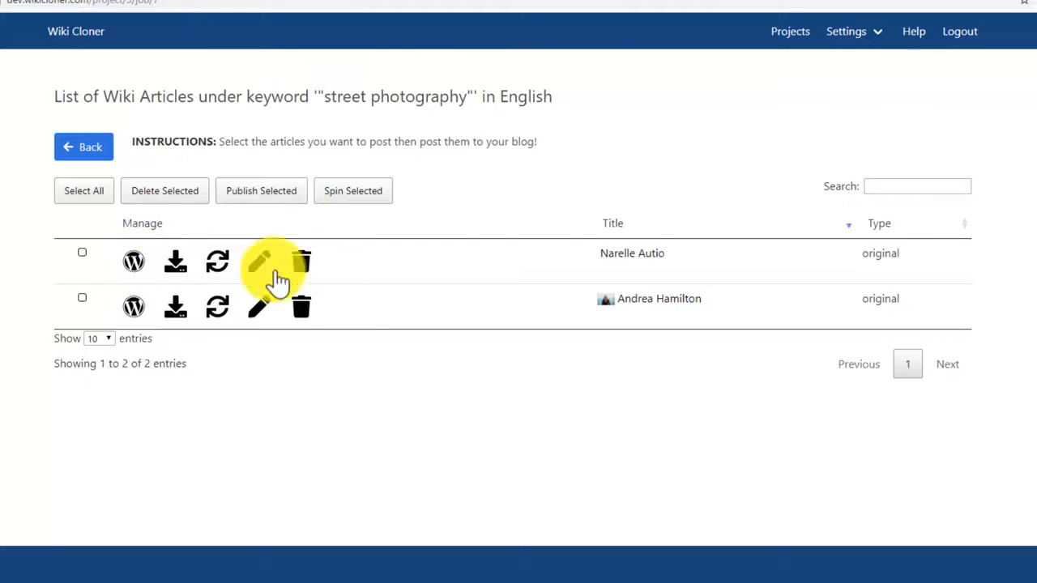
left_click(635, 256)
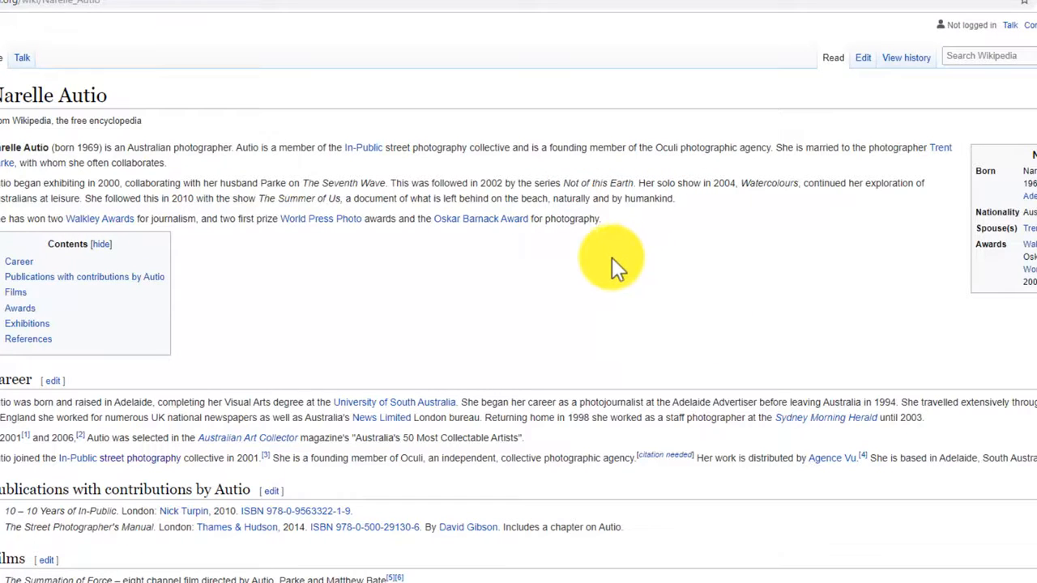
Step: Start adding a new blog in the blog settings and name it "Demo blog"
mouse_move(865, 42)
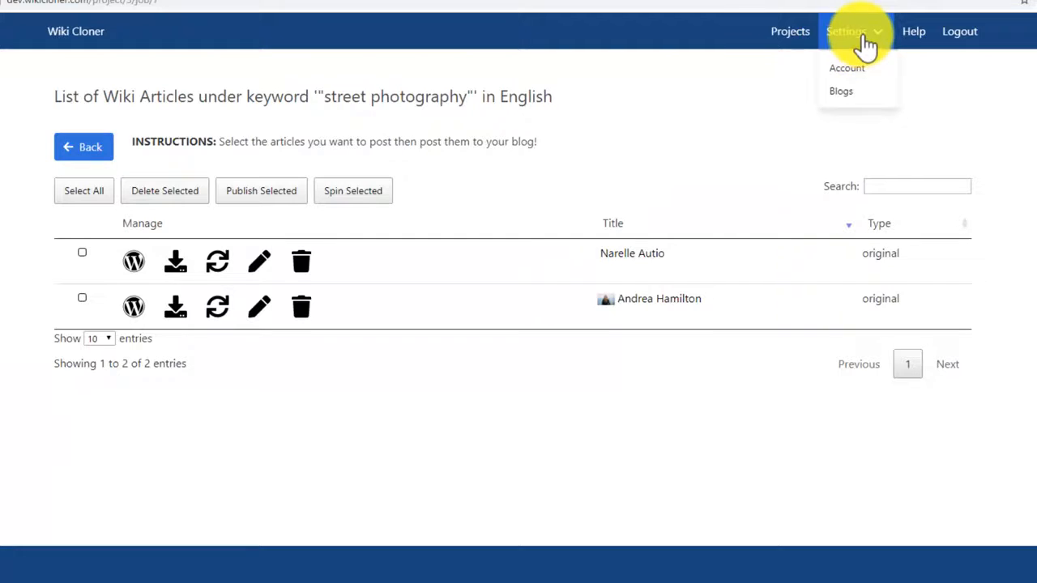
left_click(848, 96)
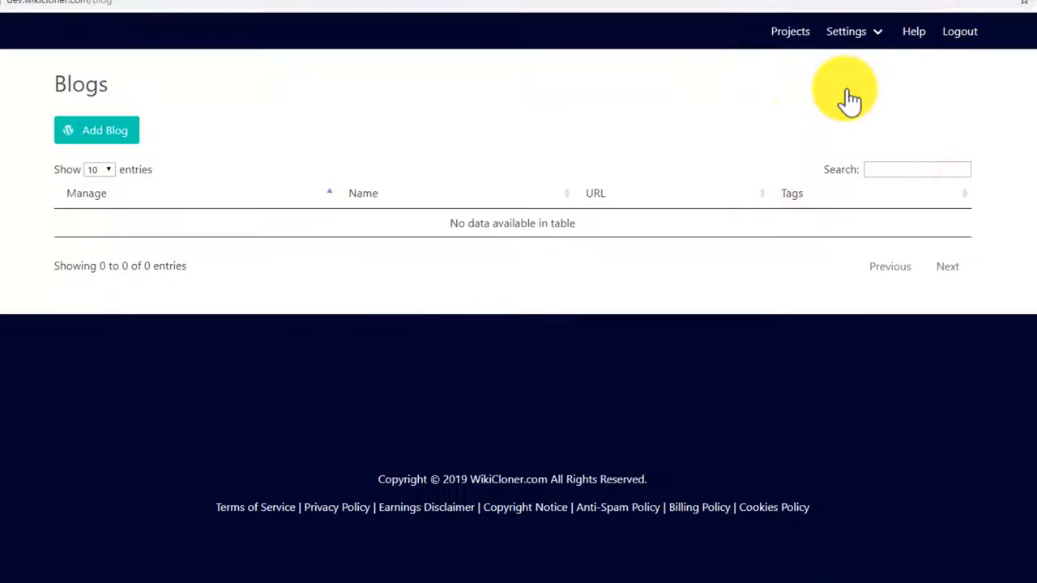
left_click(115, 136)
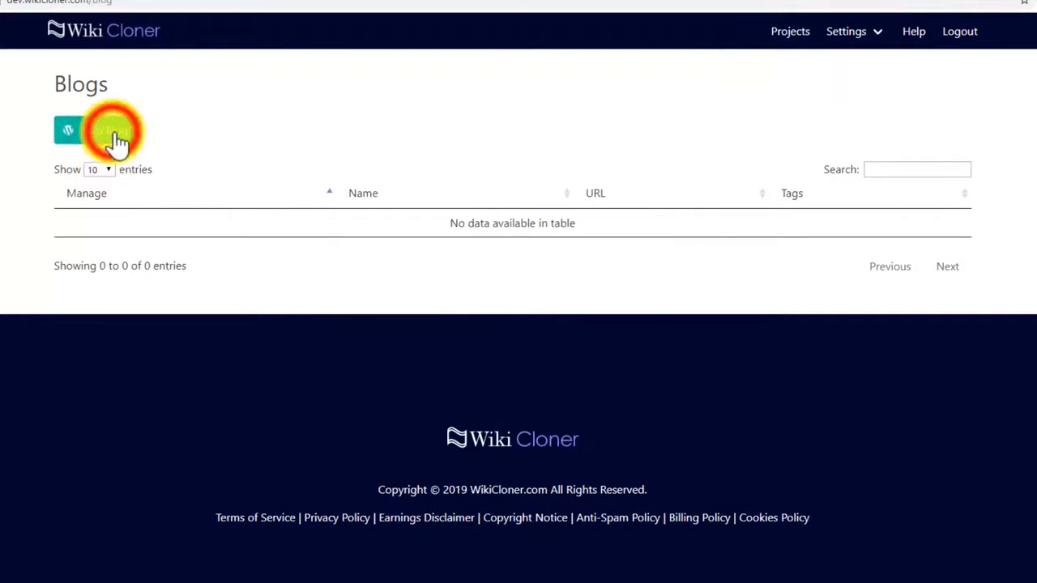
left_click(159, 197)
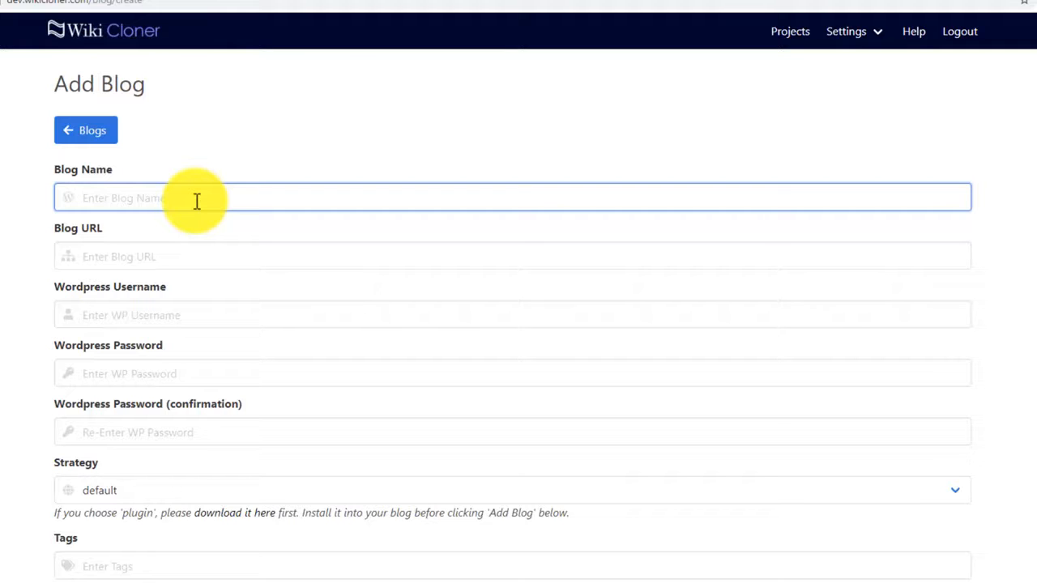
type("Demo blog")
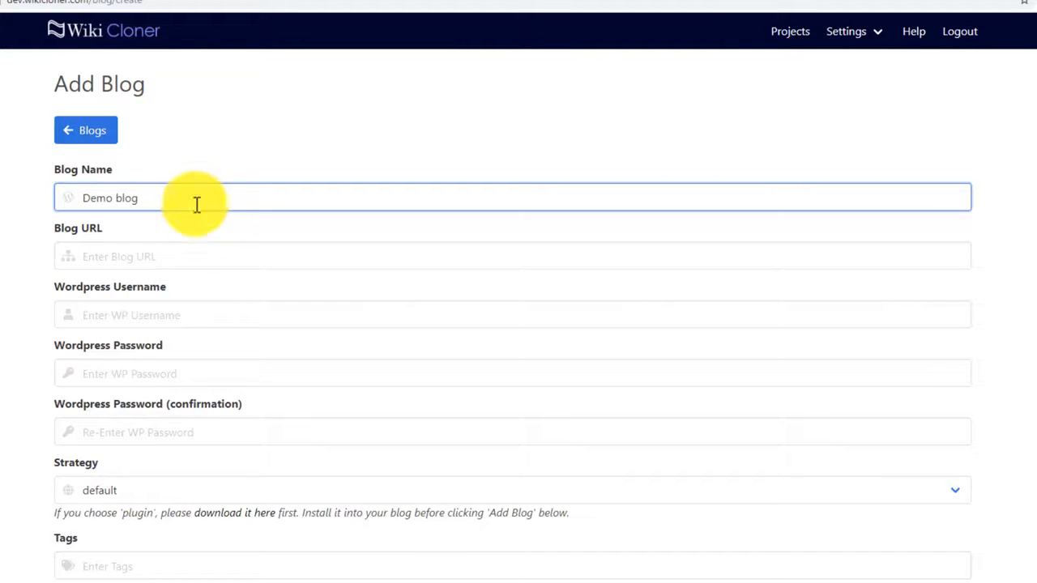
left_click(182, 256)
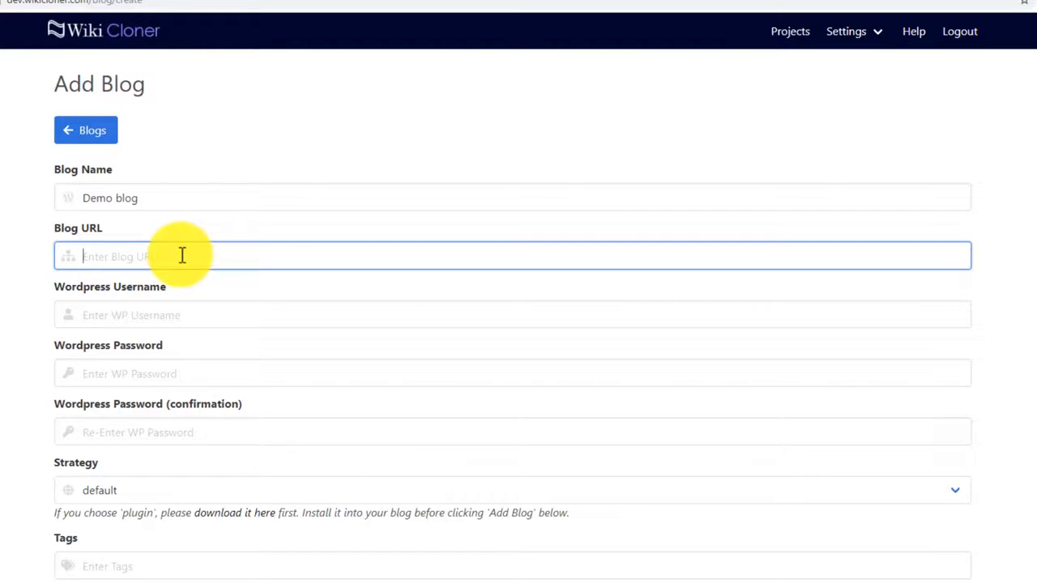
key("ctrl+t")
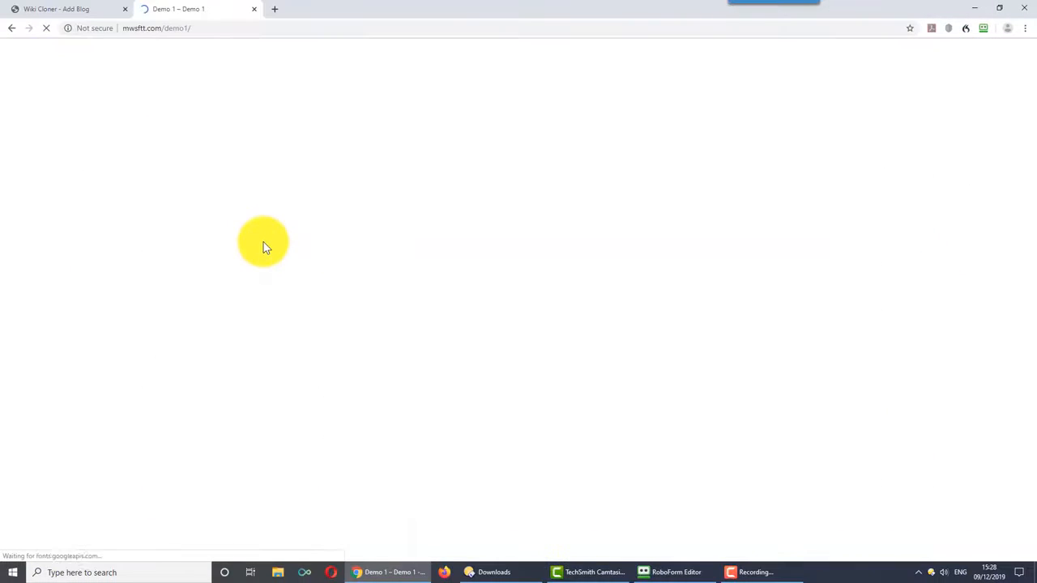
left_click(214, 28)
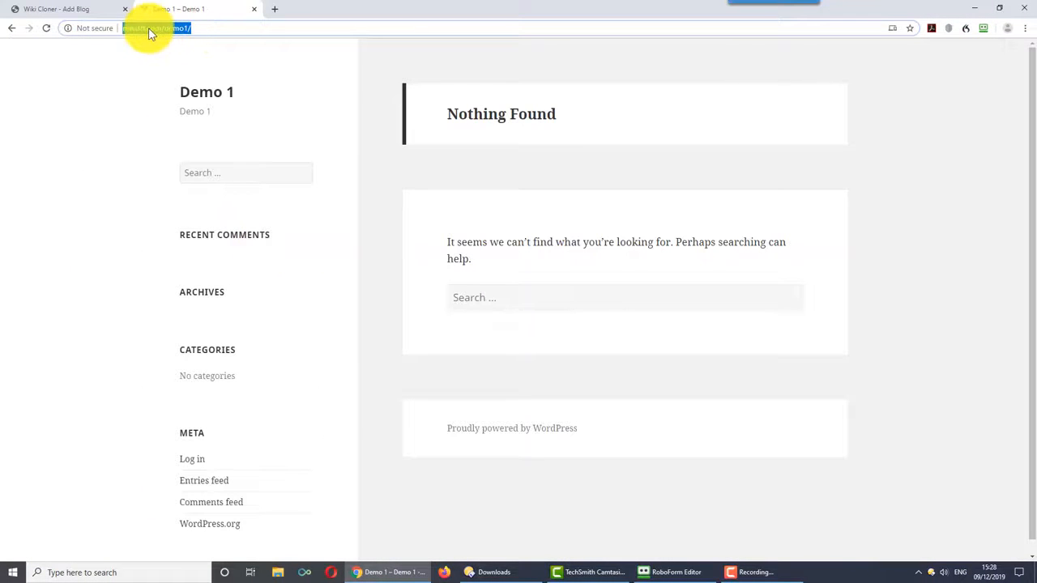
right_click(177, 28)
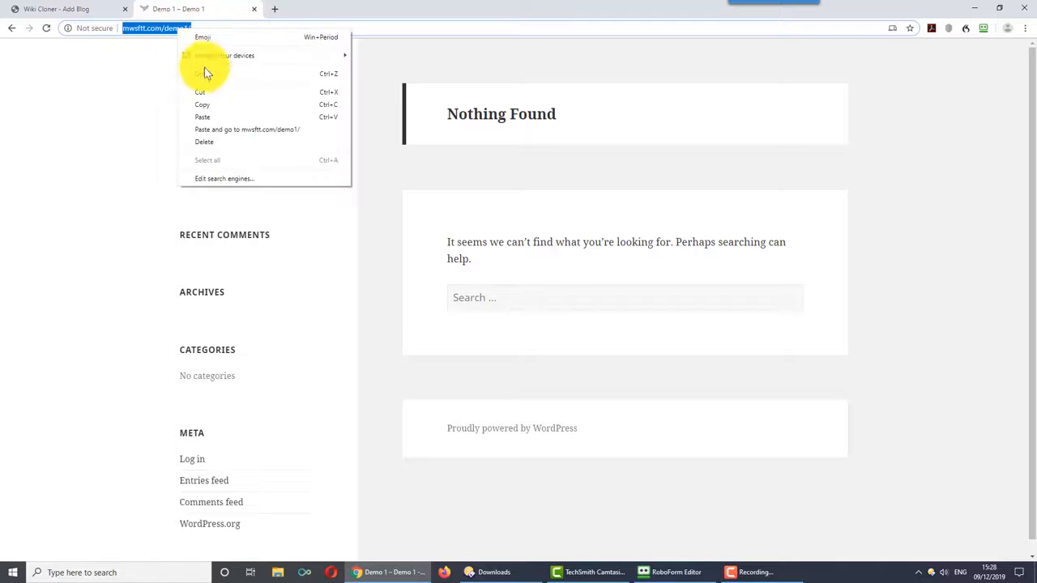
left_click(205, 107)
left_click(81, 9)
left_click(174, 231)
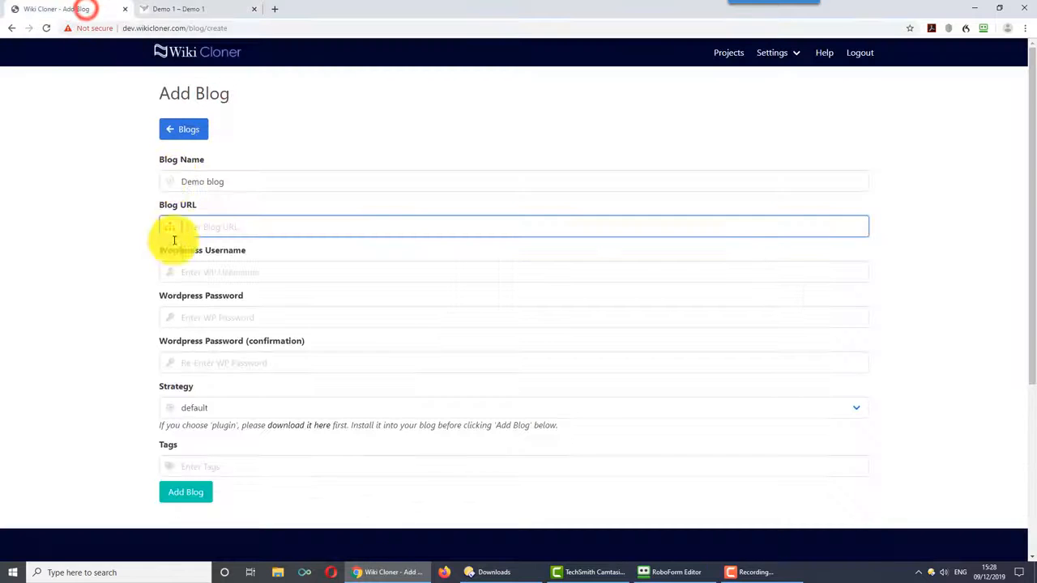
right_click(199, 233)
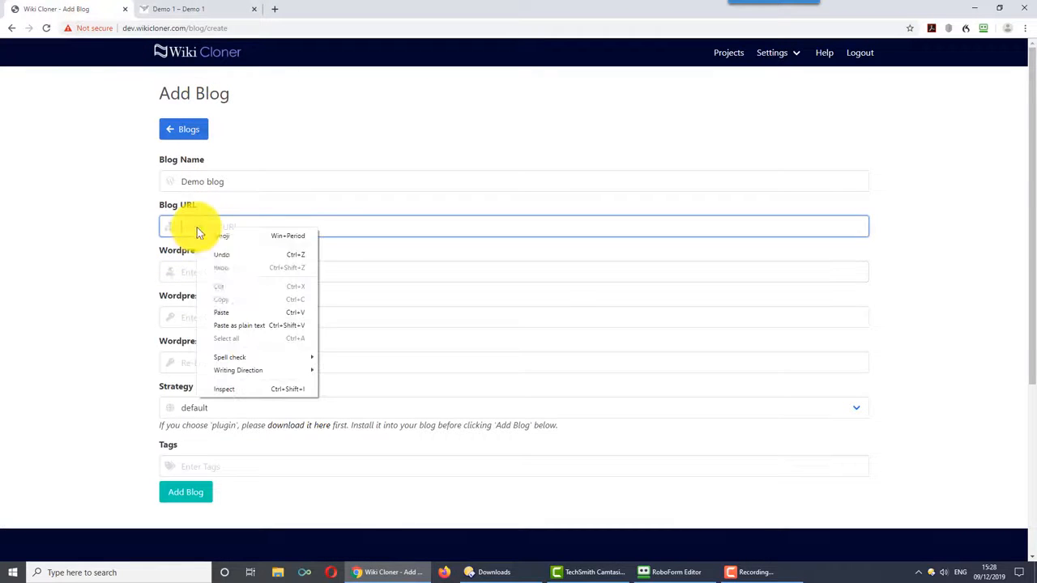
left_click(223, 312)
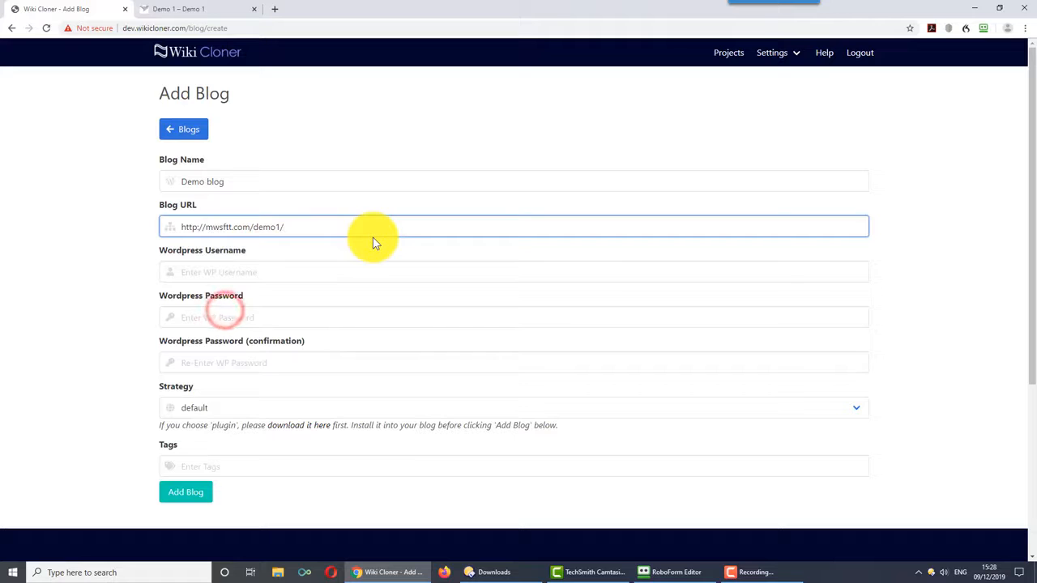
Step: Look through the new blog's WordPress username and password fields and examine the available strategy options
left_click(257, 272)
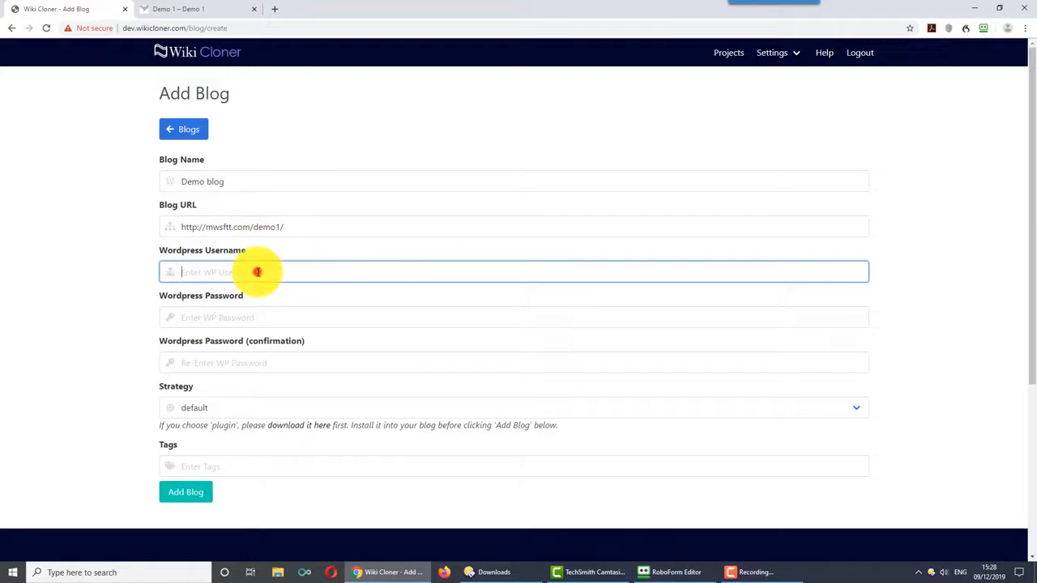
left_click(236, 317)
left_click(230, 361)
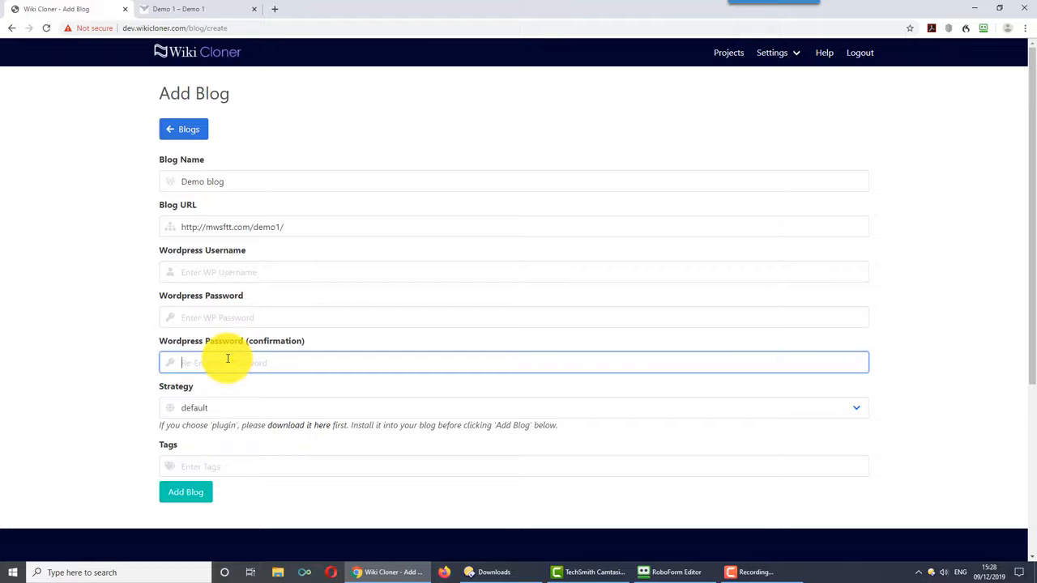
left_click(220, 414)
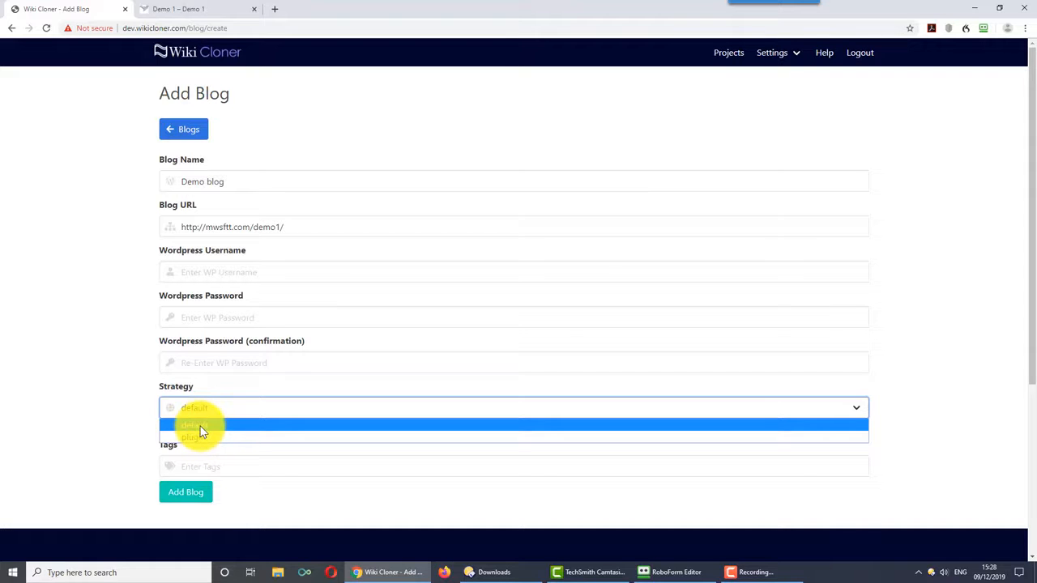
left_click(115, 397)
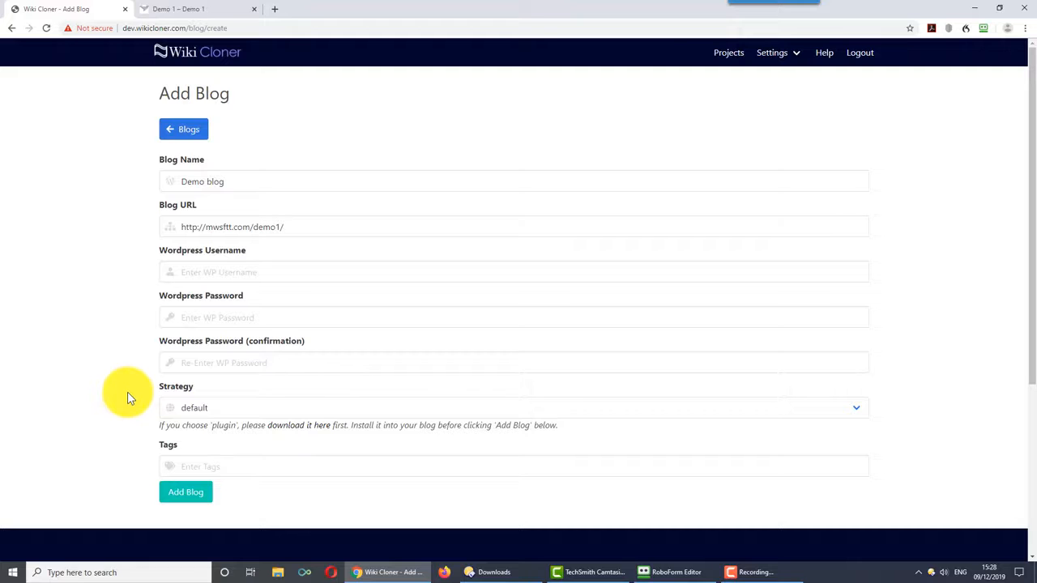
left_click(272, 410)
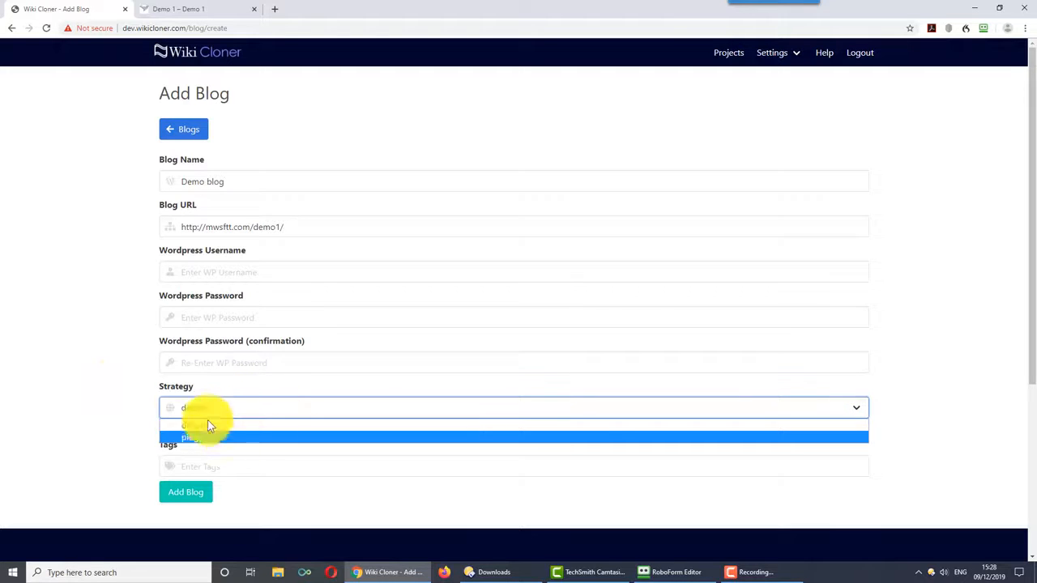
left_click(116, 381)
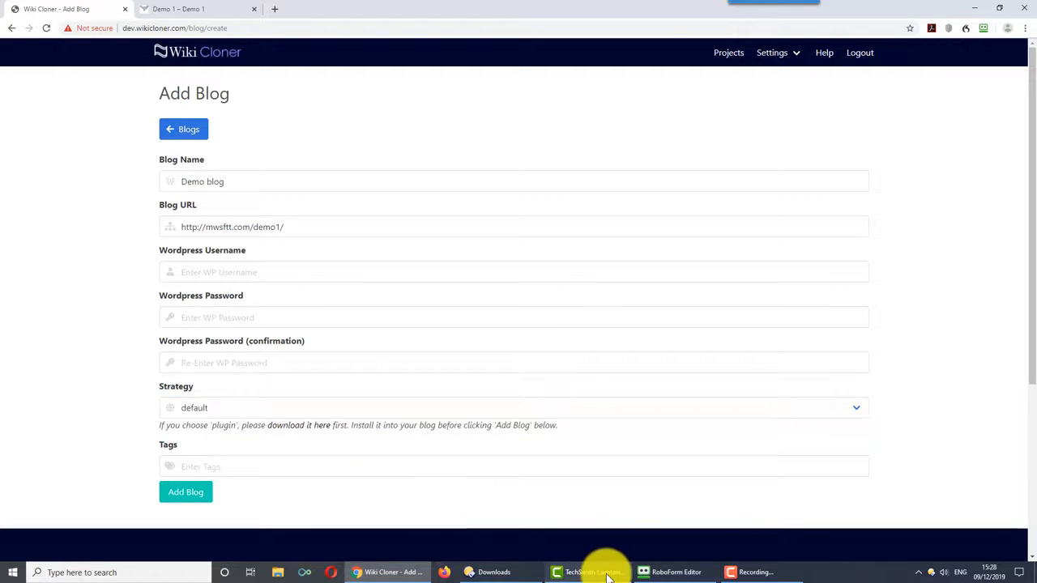
Step: Tag the new blog with "demo,street photography,photography" and add it to the blog list
left_click(226, 468)
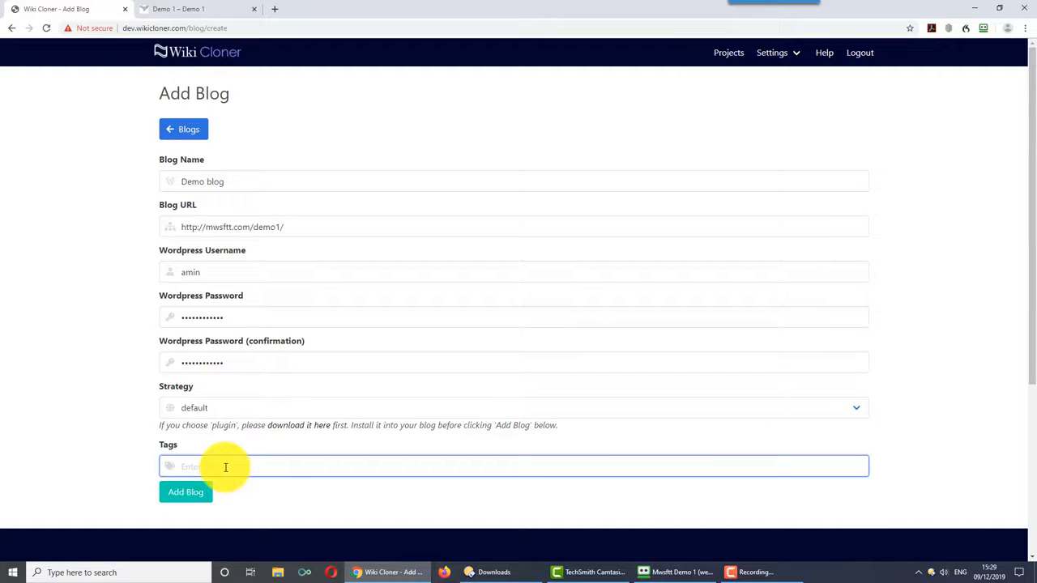
type("weig")
key("BackSpace")
key("BackSpace")
key("BackSpace")
key("BackSpace")
type("demo,street,photography,photogrpha")
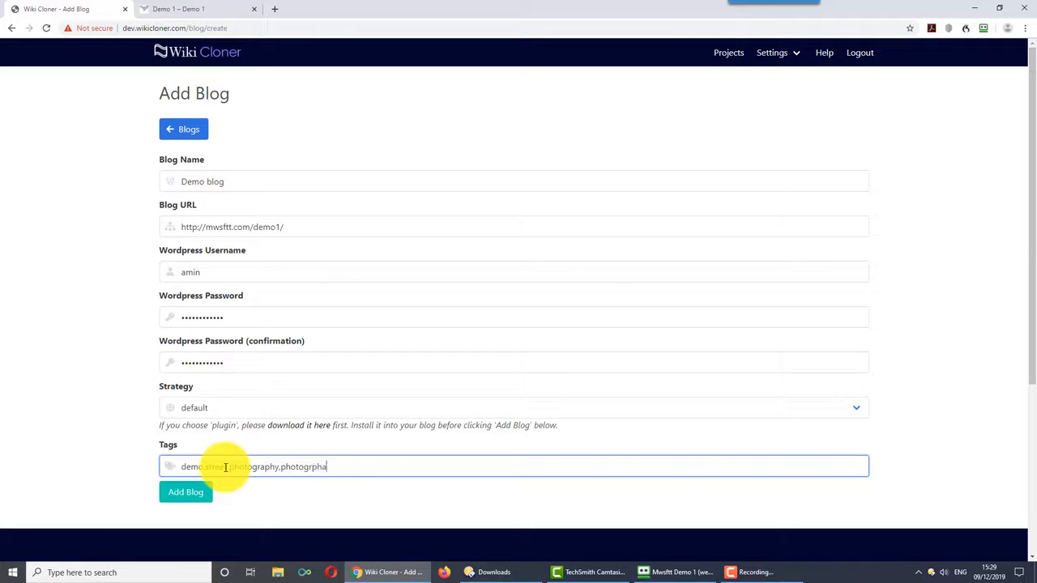
type("aphy")
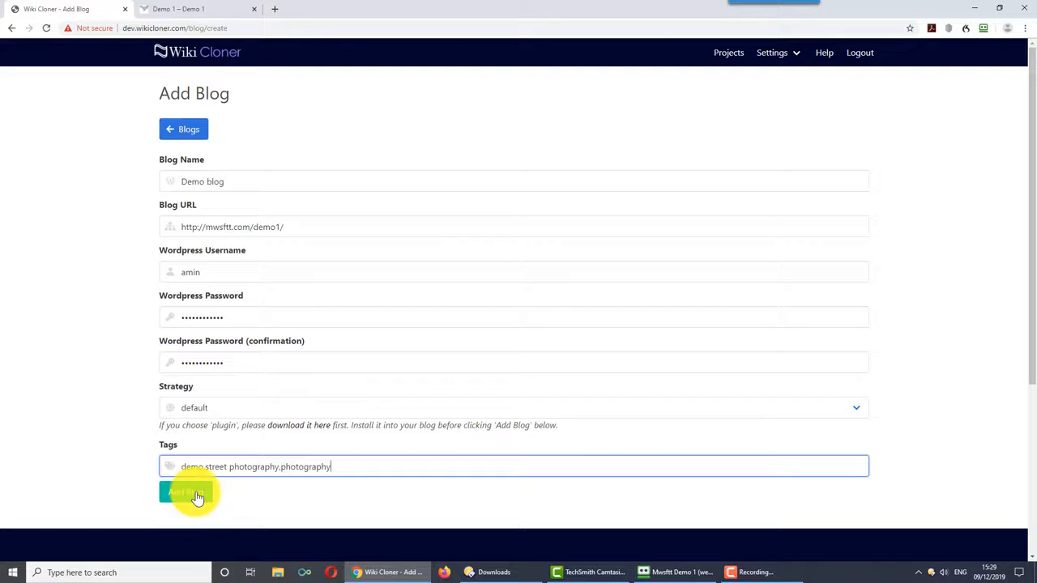
left_click(195, 494)
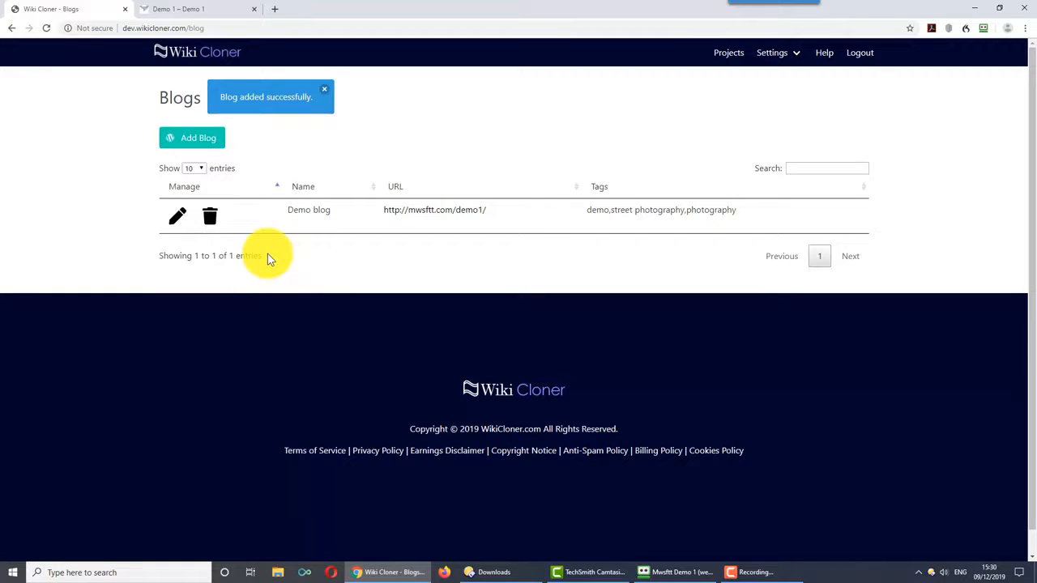
Step: Delete the "Demo blog" entry from the blog list and start adding a new blog named "Demo"
left_click(210, 216)
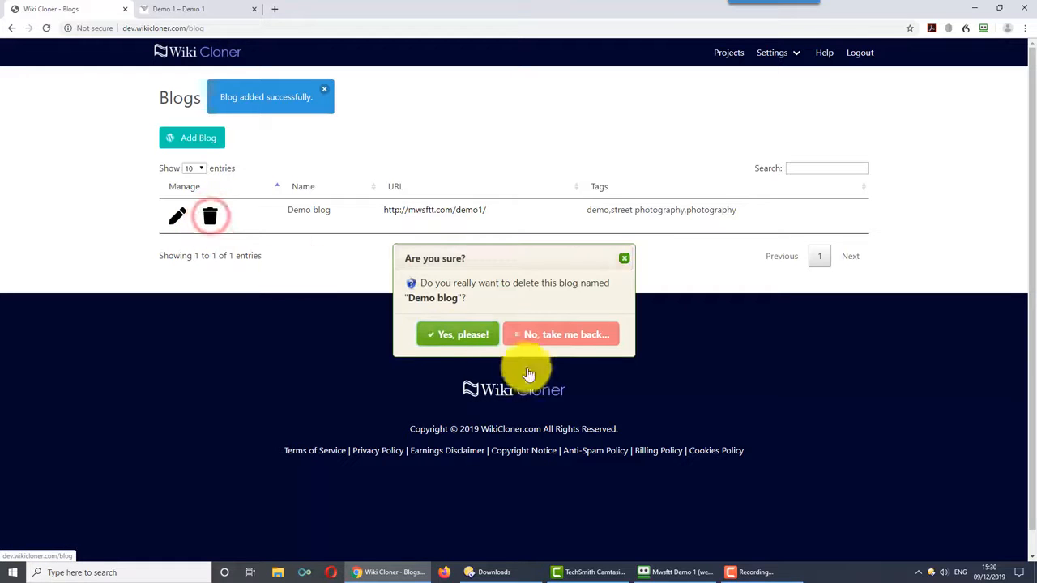
left_click(461, 335)
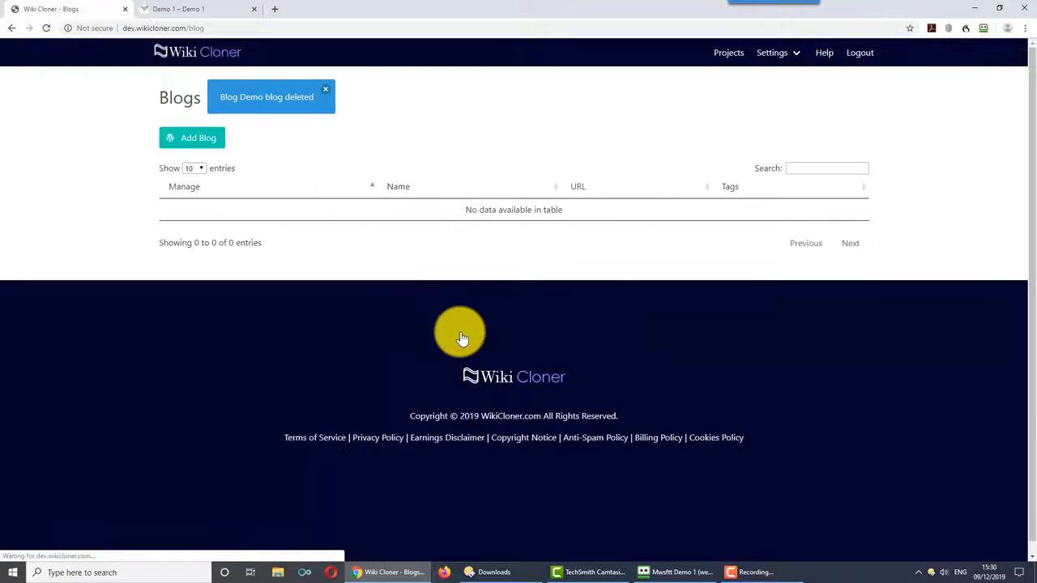
left_click(188, 139)
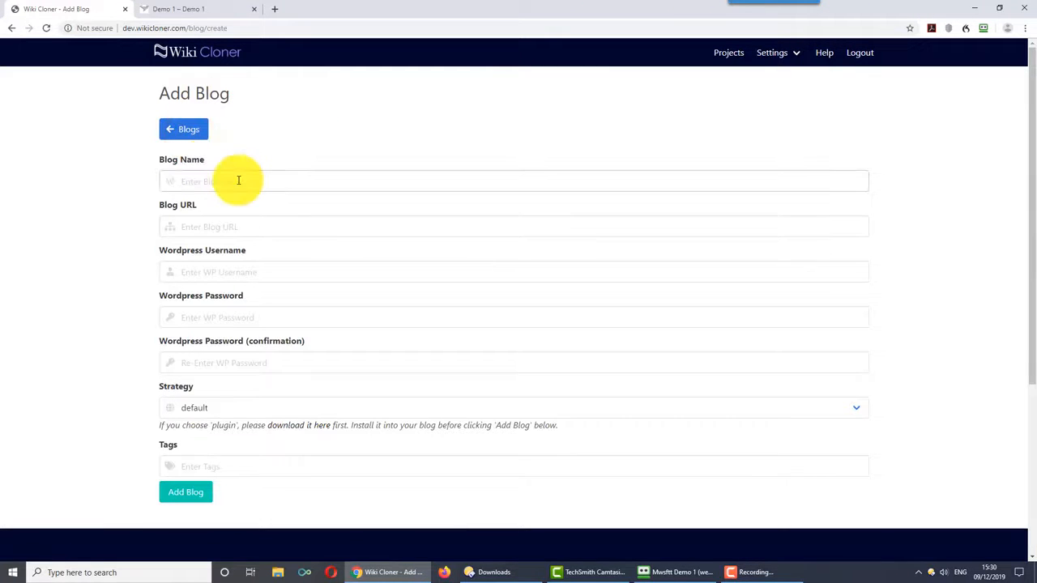
left_click(243, 180)
type("Demo")
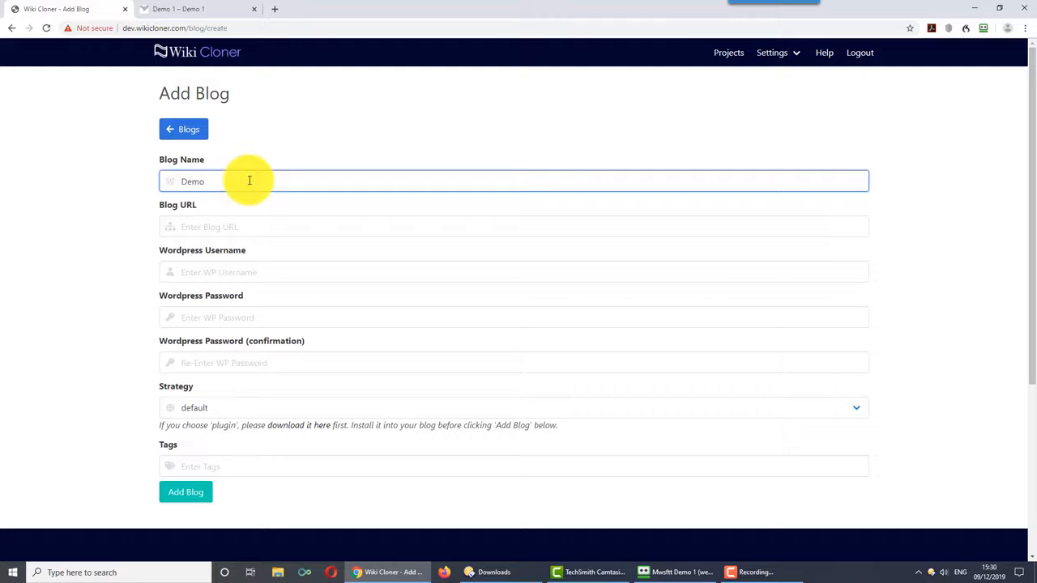
key("Tab")
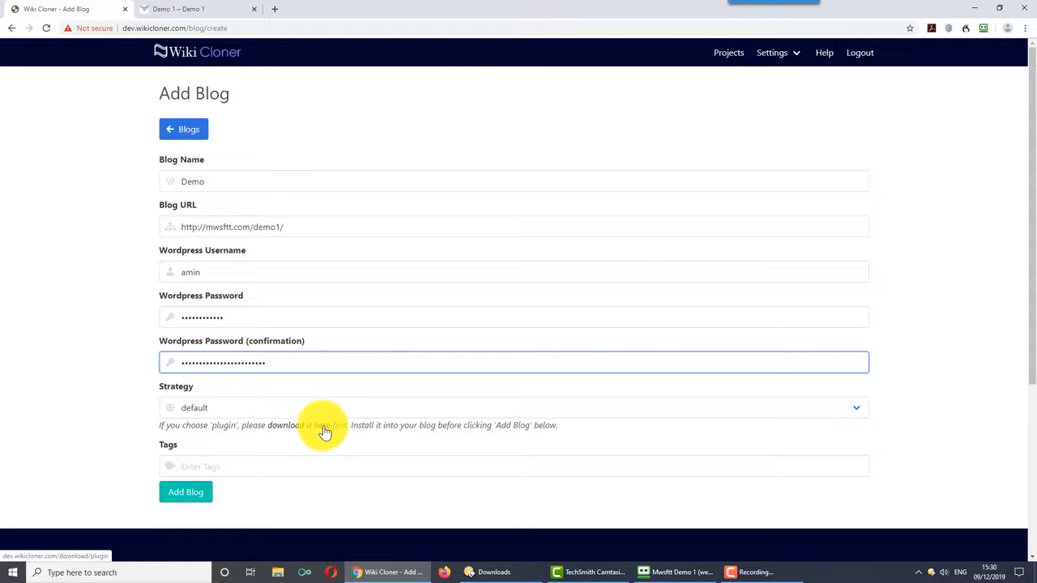
Step: Download the posting plugin for the blog and open the plugins page in the Demo 1 site's WordPress admin area
left_click(324, 432)
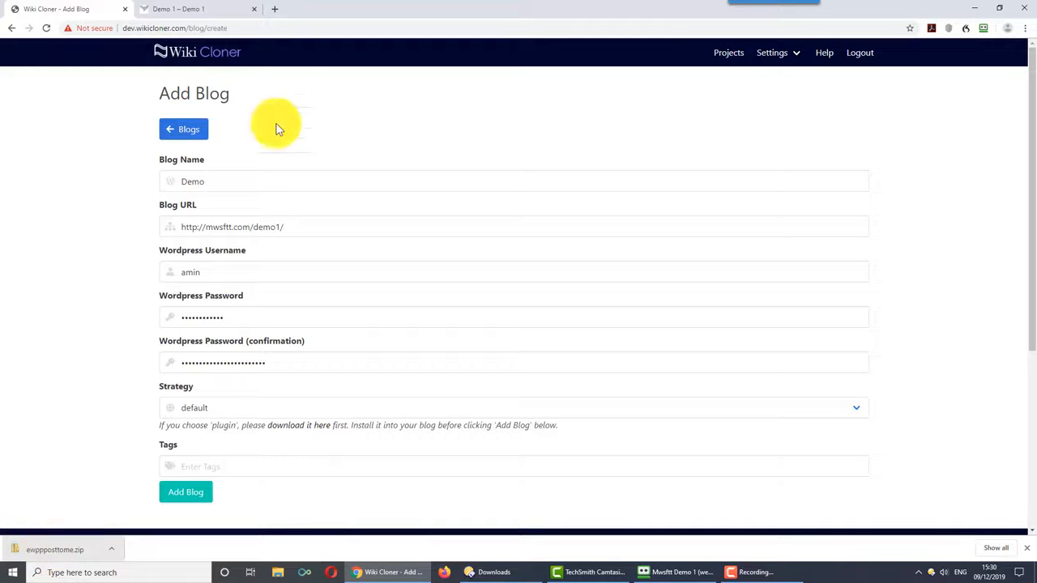
left_click(208, 9)
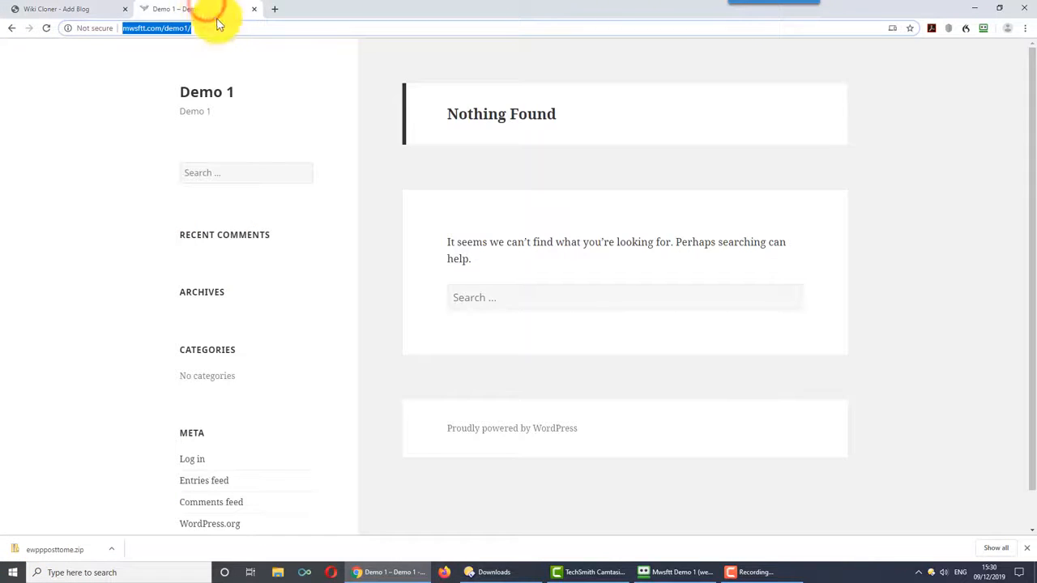
left_click(223, 26)
mouse_move(44, 237)
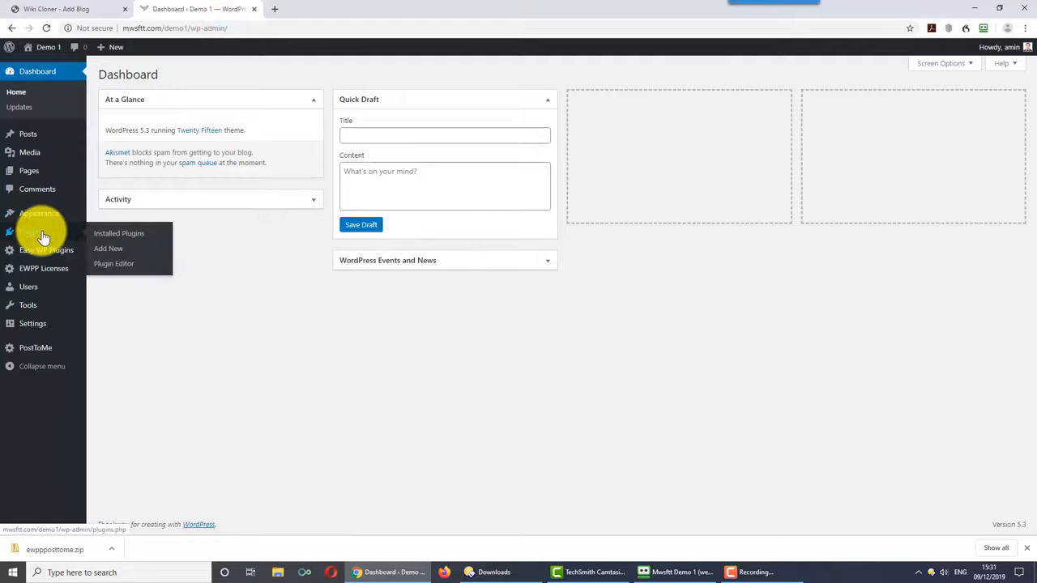
left_click(44, 235)
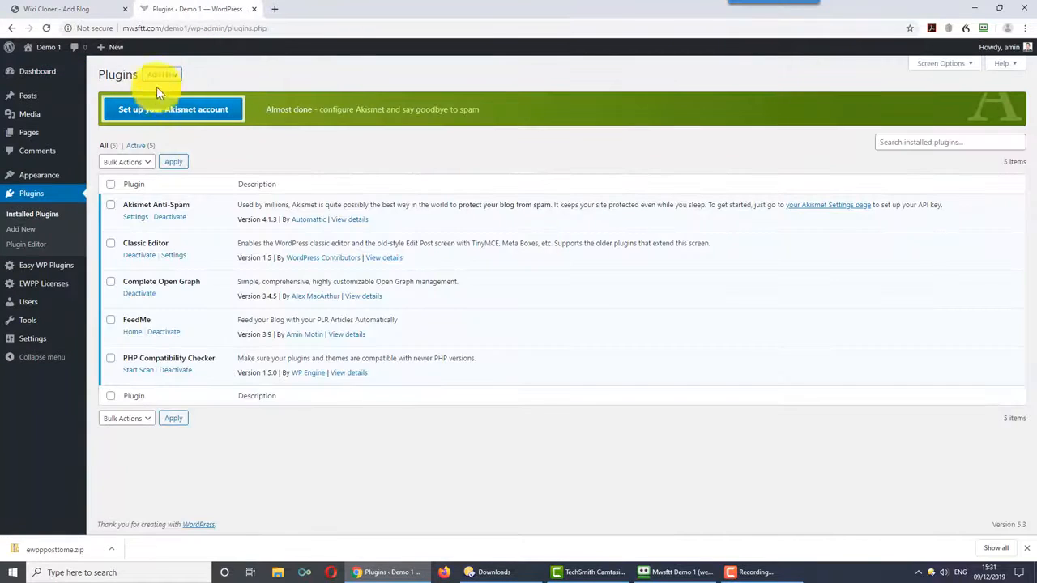
Step: Upload ewppposttome.zip from the Downloads folder as a new WordPress plugin, install it and activate it
left_click(160, 76)
left_click(160, 75)
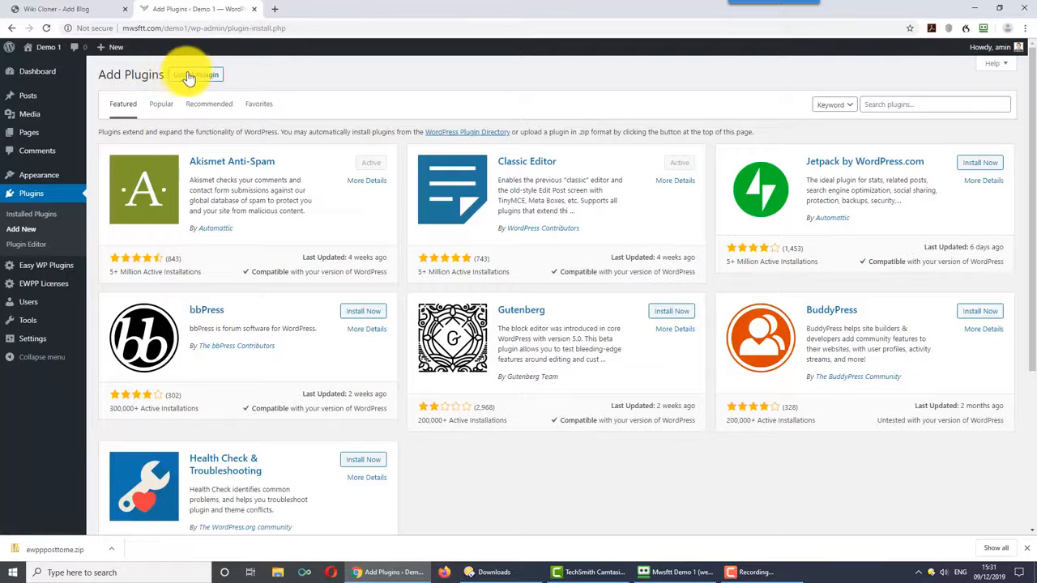
left_click(192, 75)
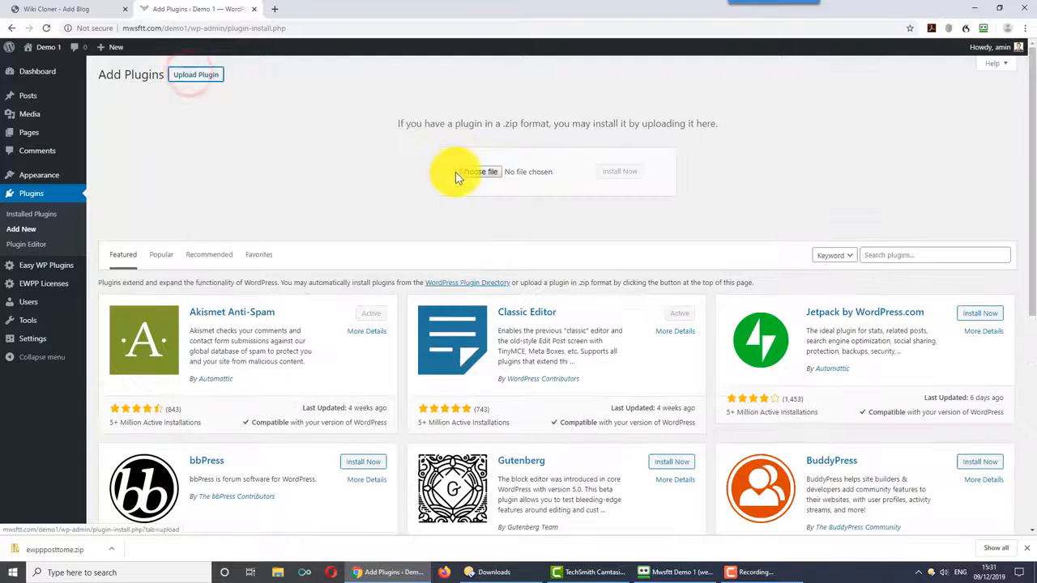
left_click(477, 173)
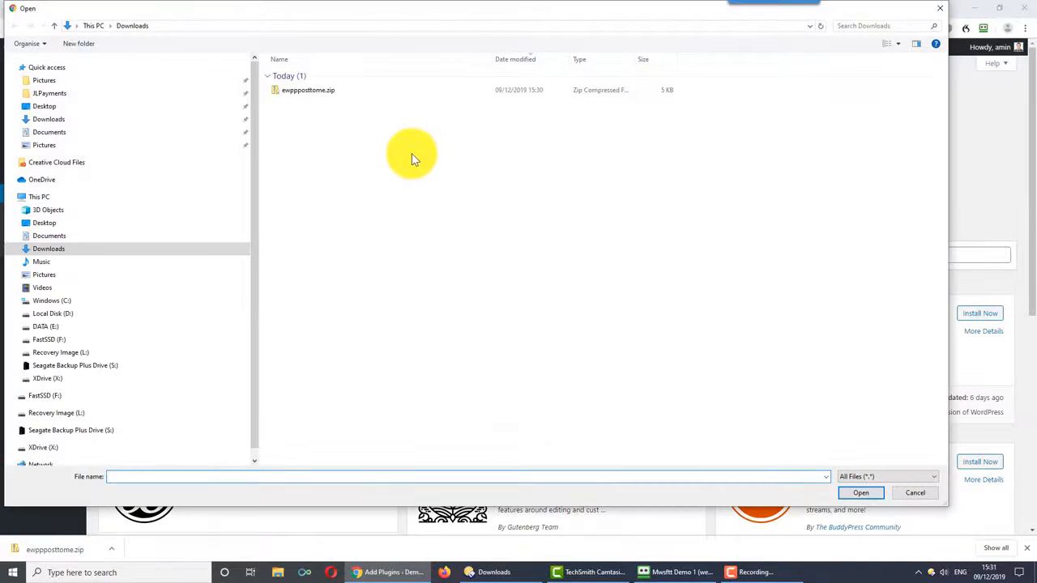
left_click(285, 89)
left_click(860, 496)
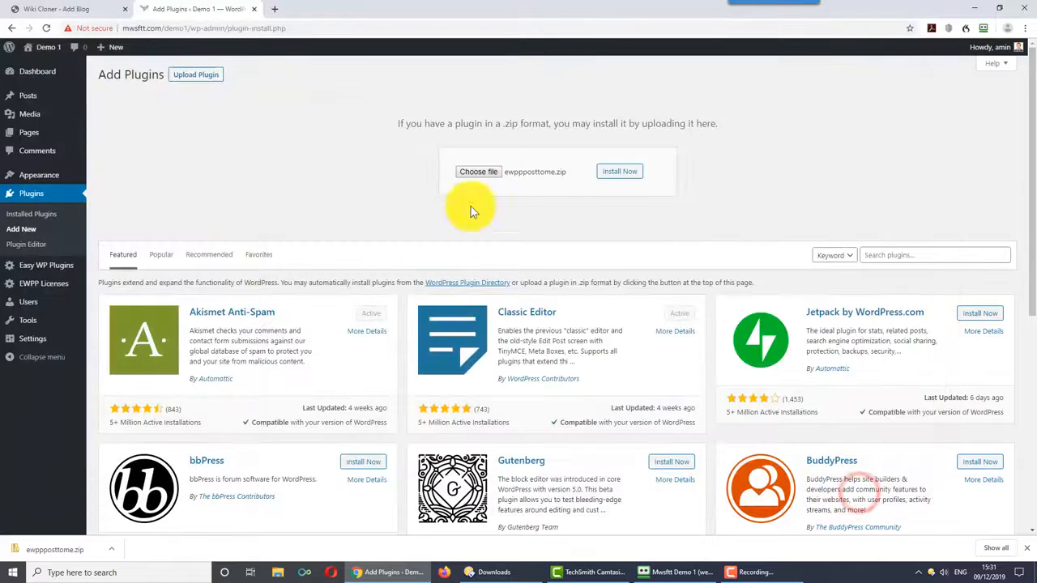
left_click(620, 177)
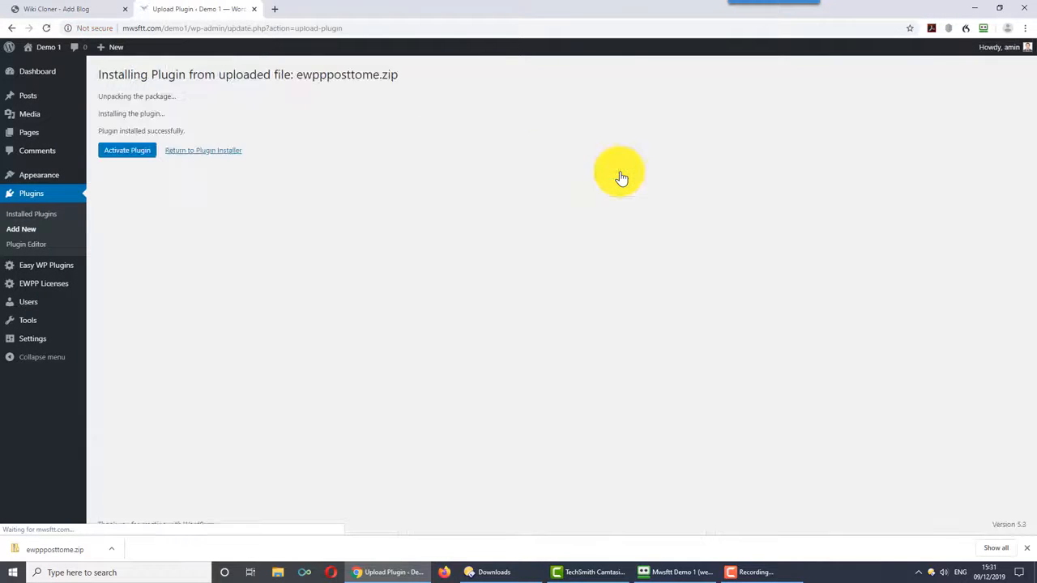
left_click(120, 153)
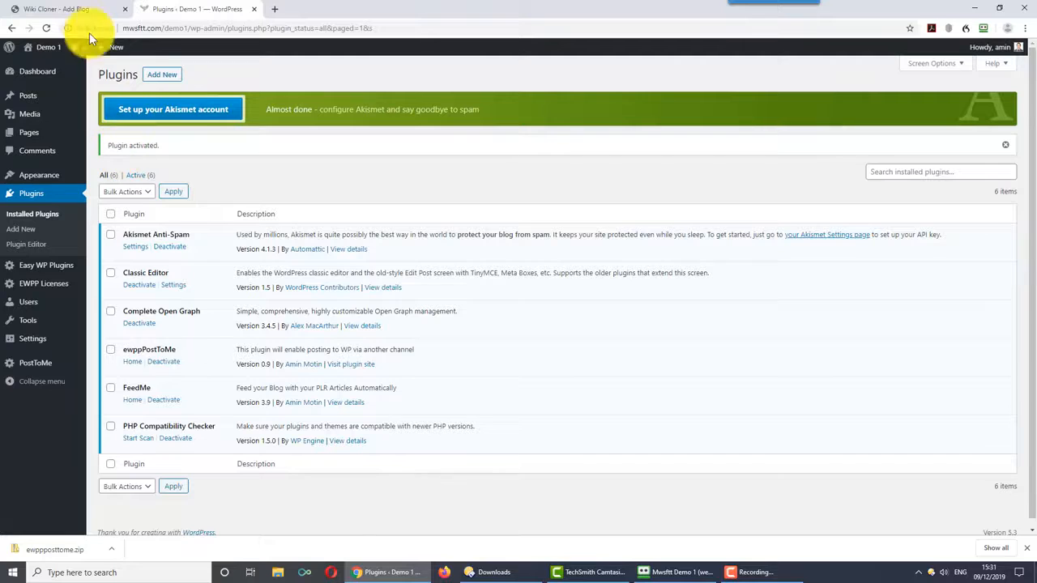
Step: Back in Wiki Cloner, add the Demo blog with the plugin strategy and the tags "demo,street photography"
left_click(75, 10)
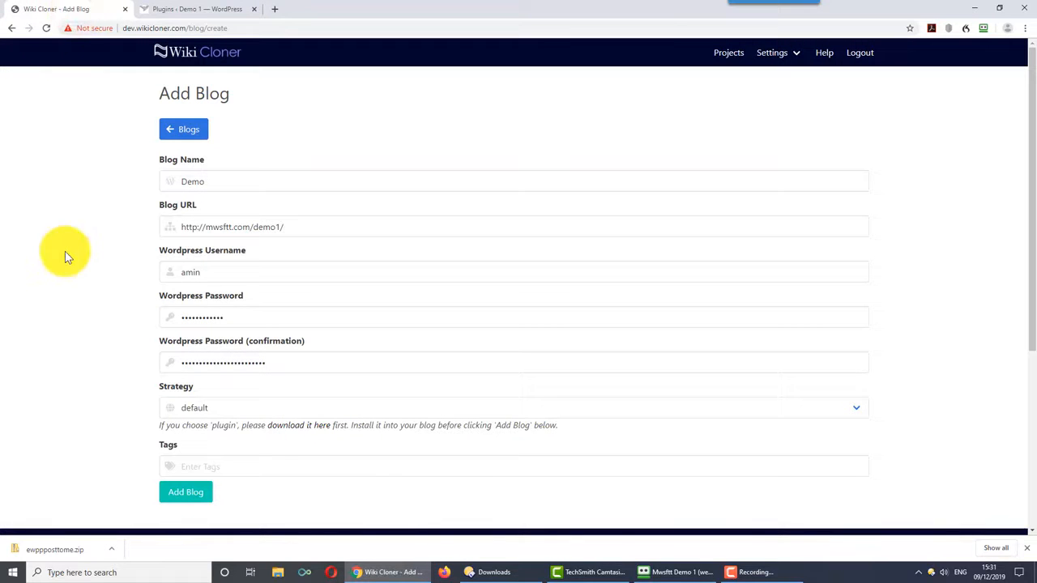
left_click(206, 411)
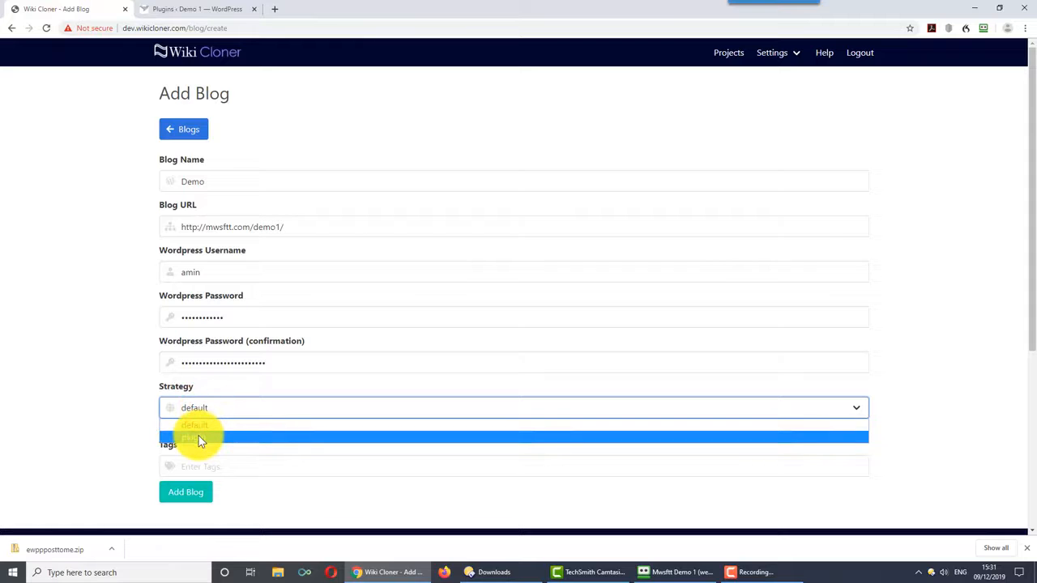
left_click(199, 436)
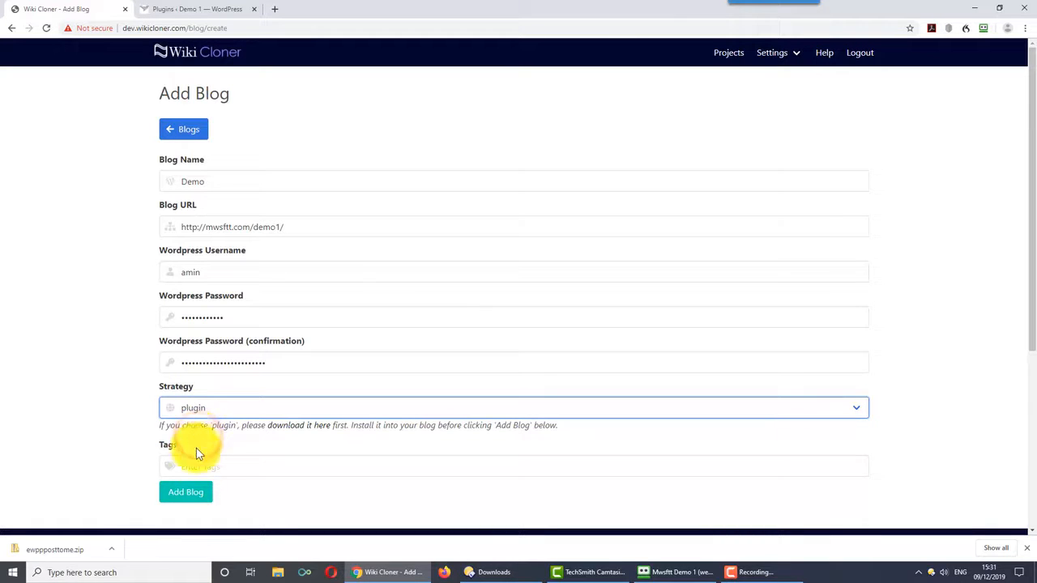
left_click(201, 465)
type("demo")
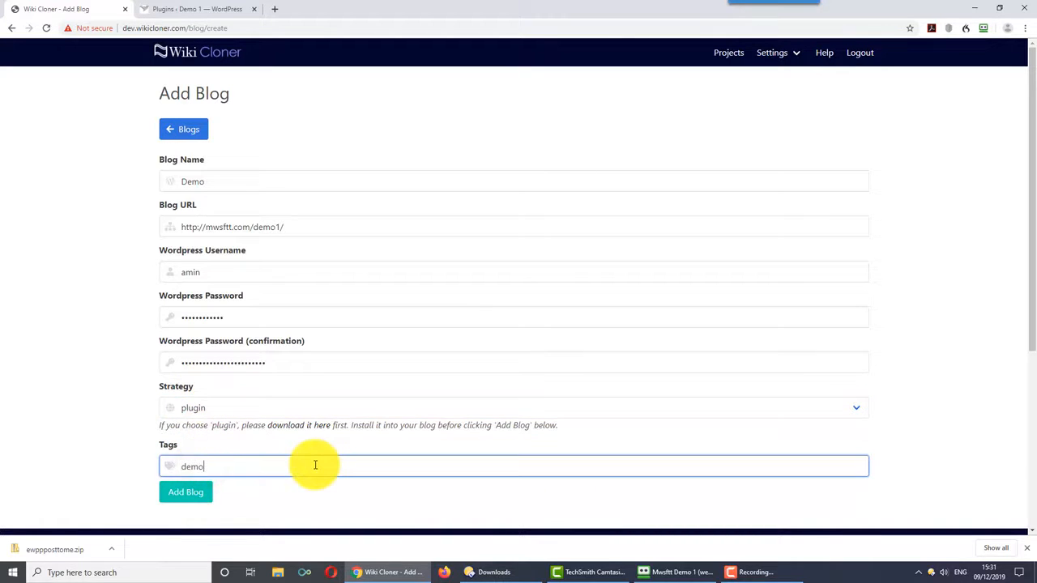
type(",street photography")
left_click(189, 493)
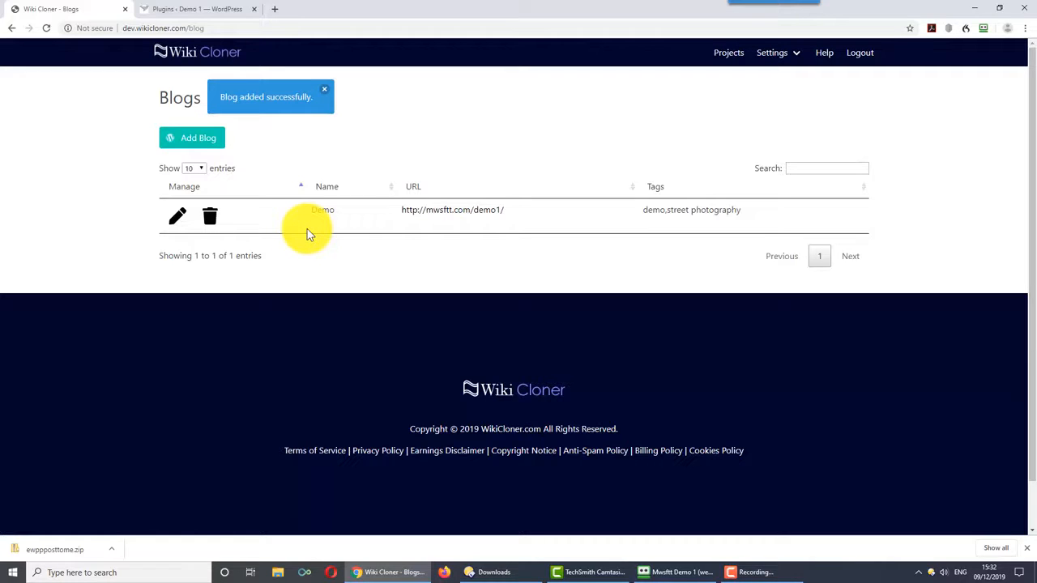
Step: Search the blog list for "demo" and clear the search
left_click(797, 168)
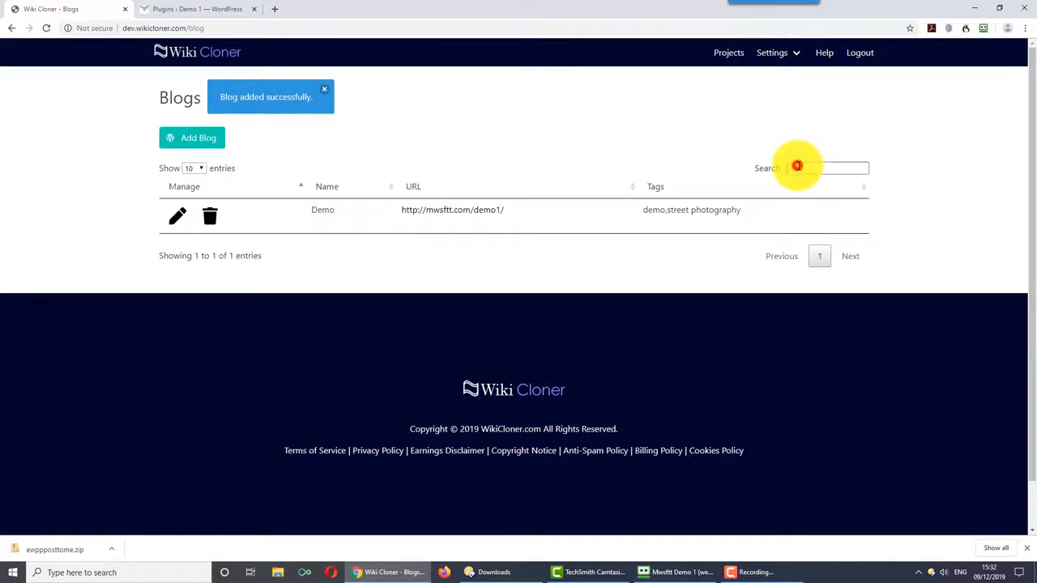
type("demo")
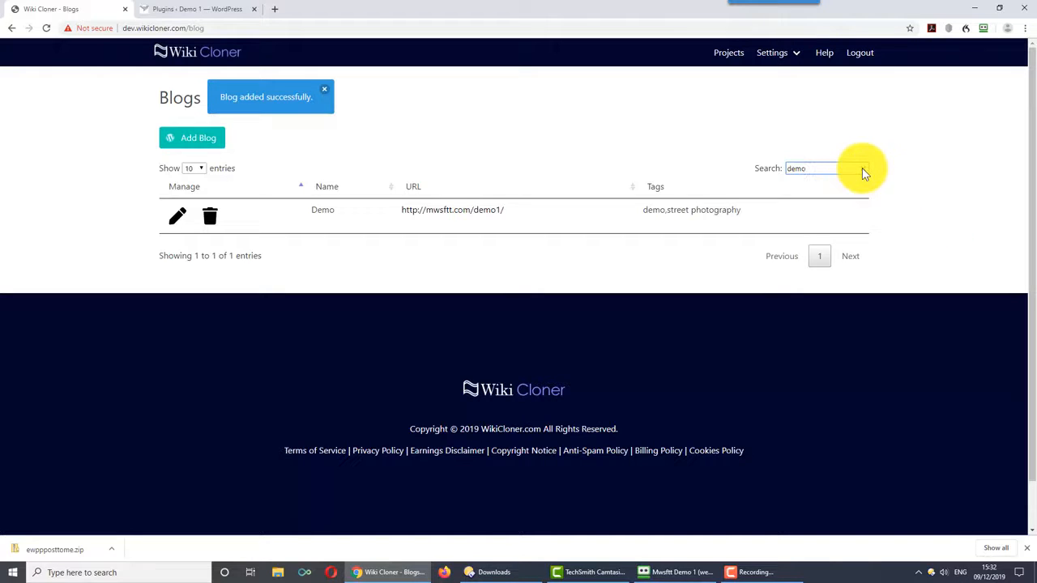
left_click(862, 168)
Step: Open the Demo blog for editing, examine its WordPress username and password fields and return to the blog list
left_click(179, 217)
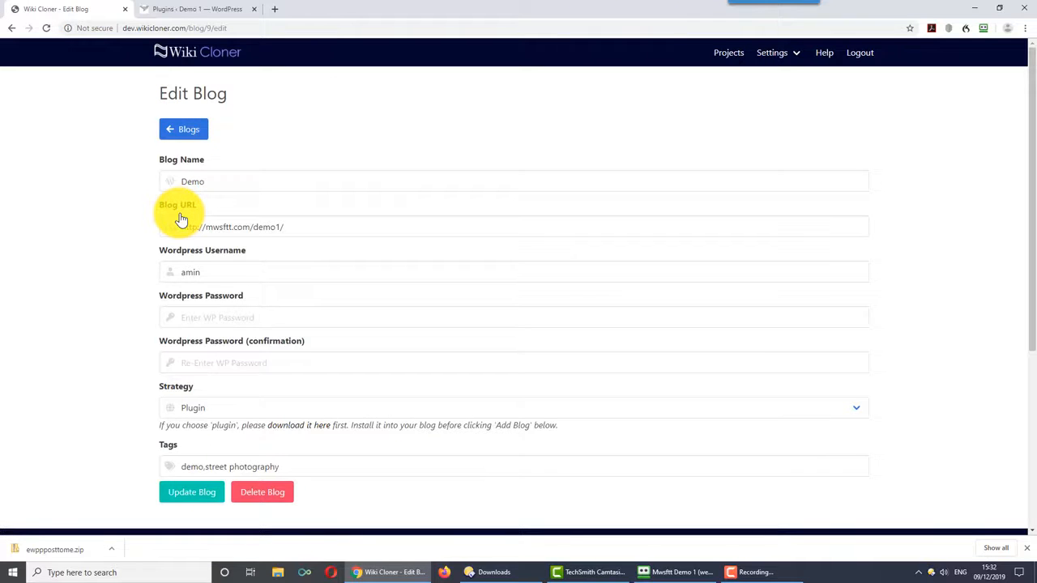
left_click(215, 272)
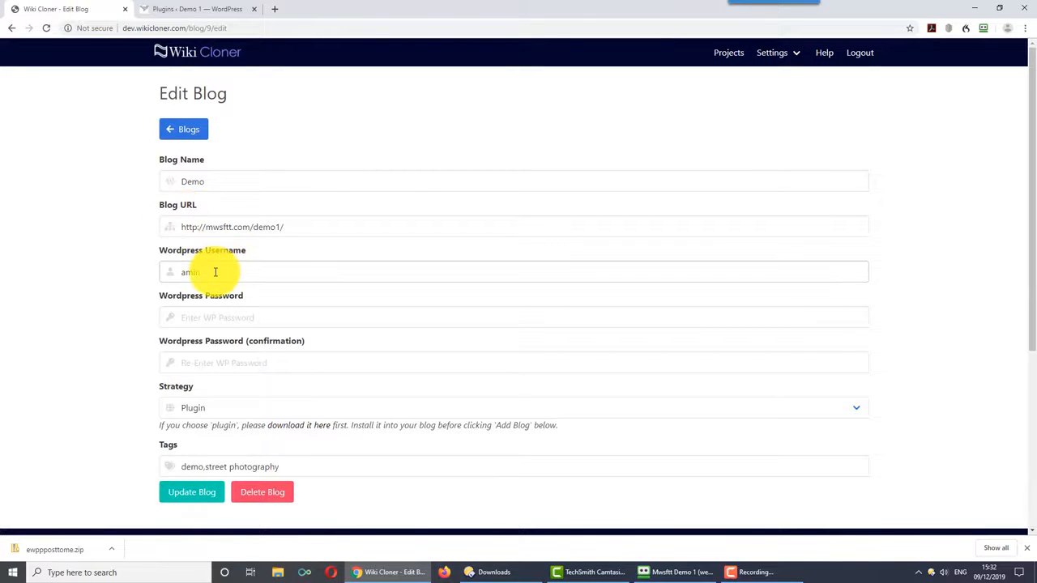
left_click(215, 319)
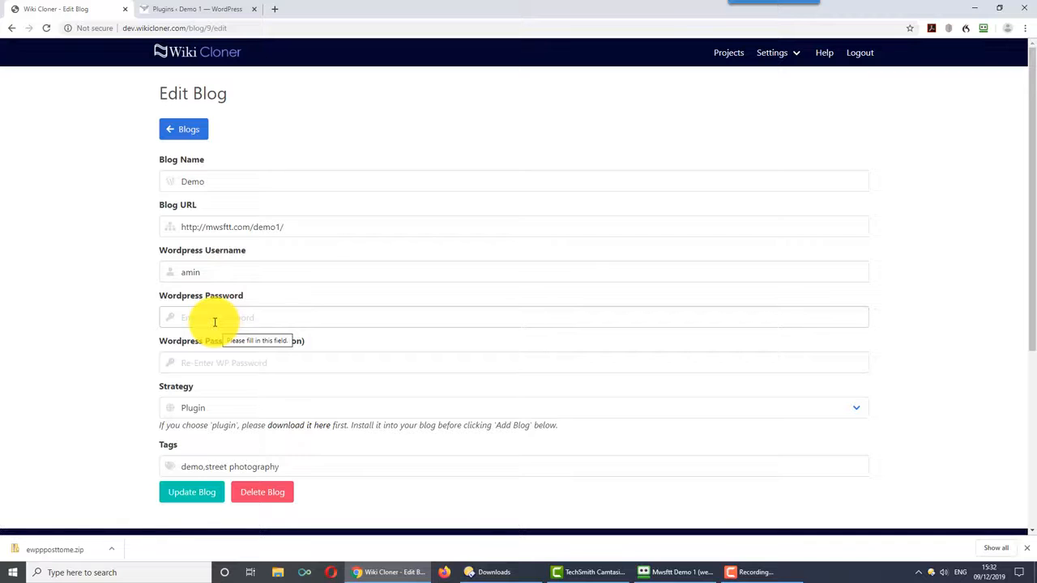
left_click(180, 128)
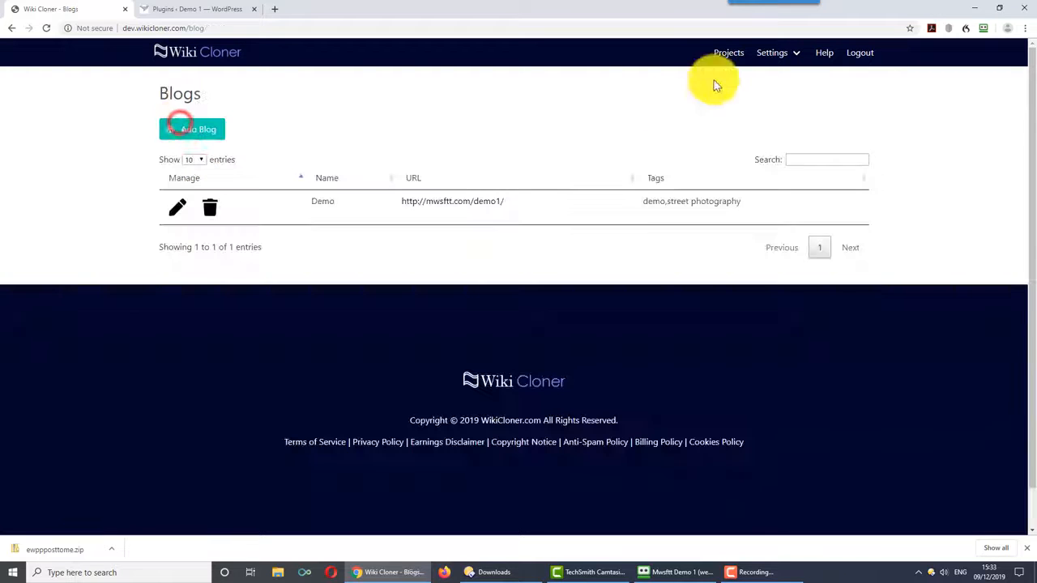
Step: Open the article list of the "street photography" job in Demo Project
left_click(731, 52)
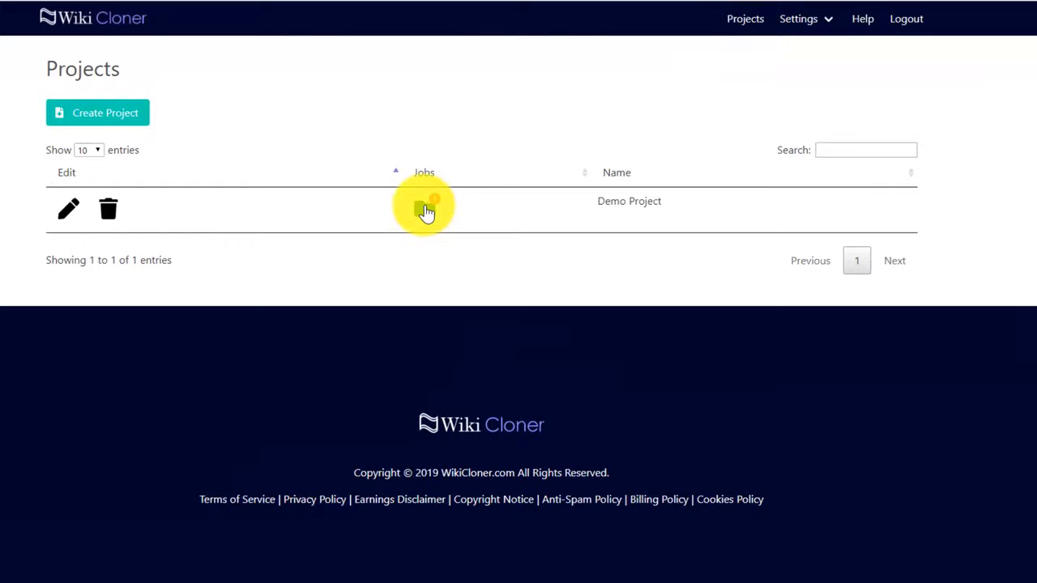
left_click(425, 210)
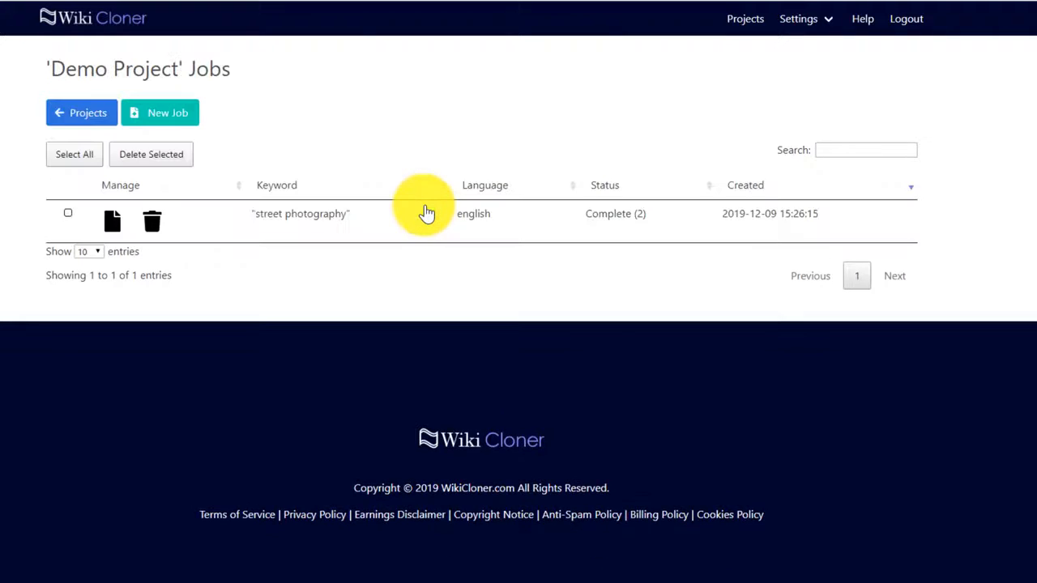
left_click(114, 229)
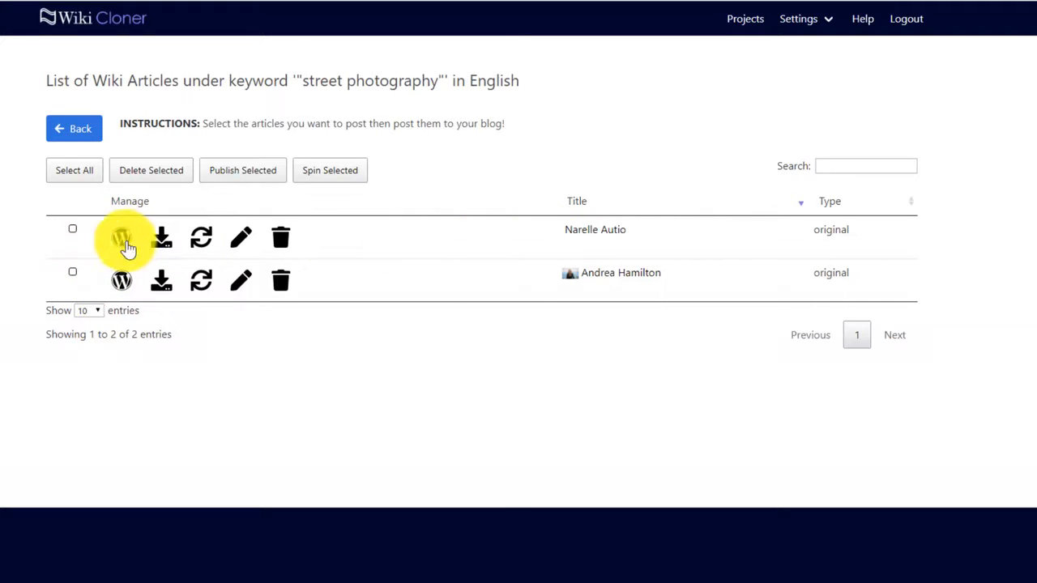
Step: Select the first article in the list, and mark and unmark the second one
left_click(72, 230)
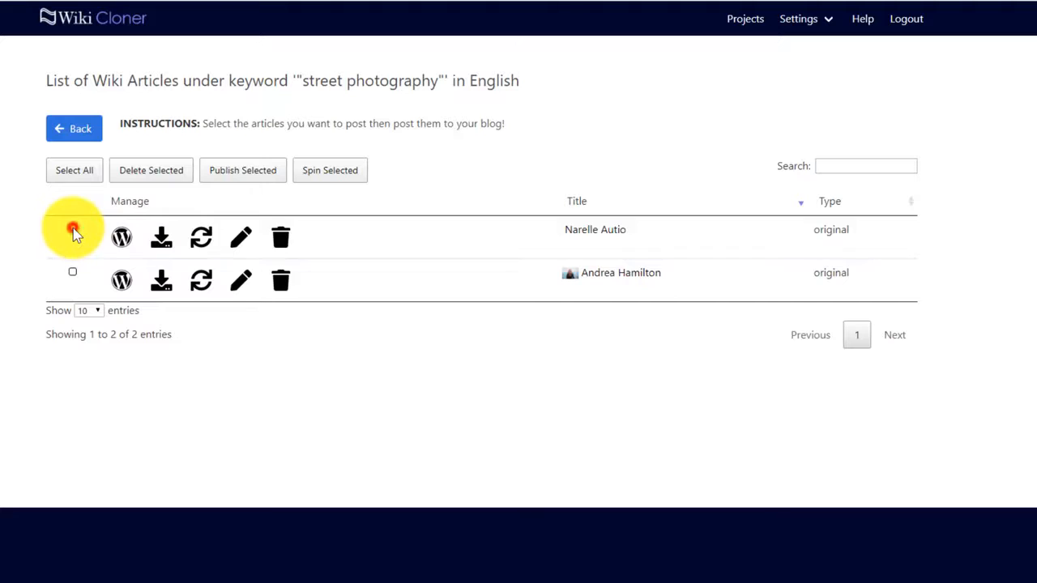
left_click(72, 273)
left_click(72, 272)
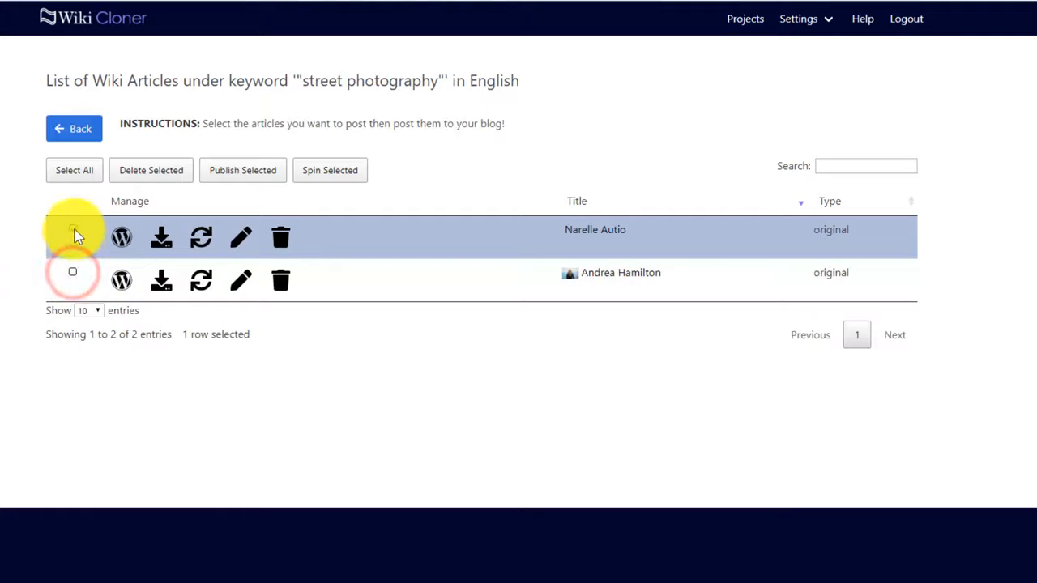
Step: Unselect the first original article in the list and spin it into a new version
left_click(72, 230)
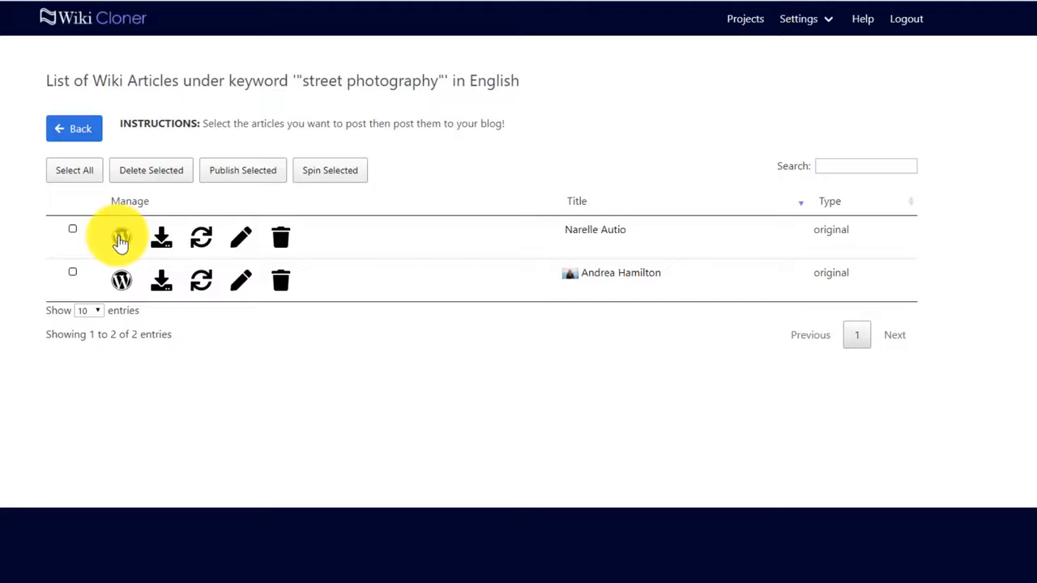
left_click(203, 246)
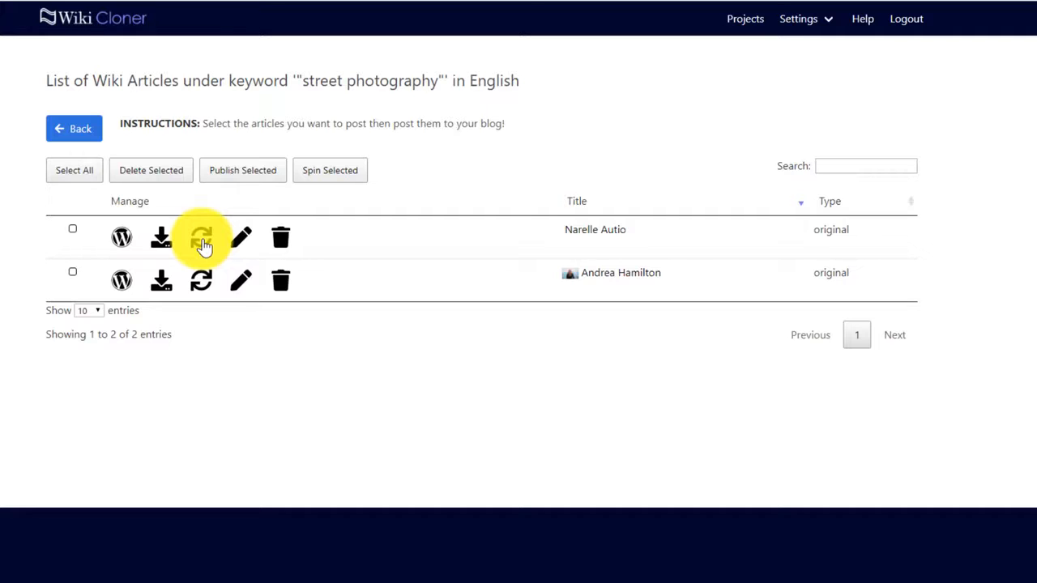
left_click(203, 247)
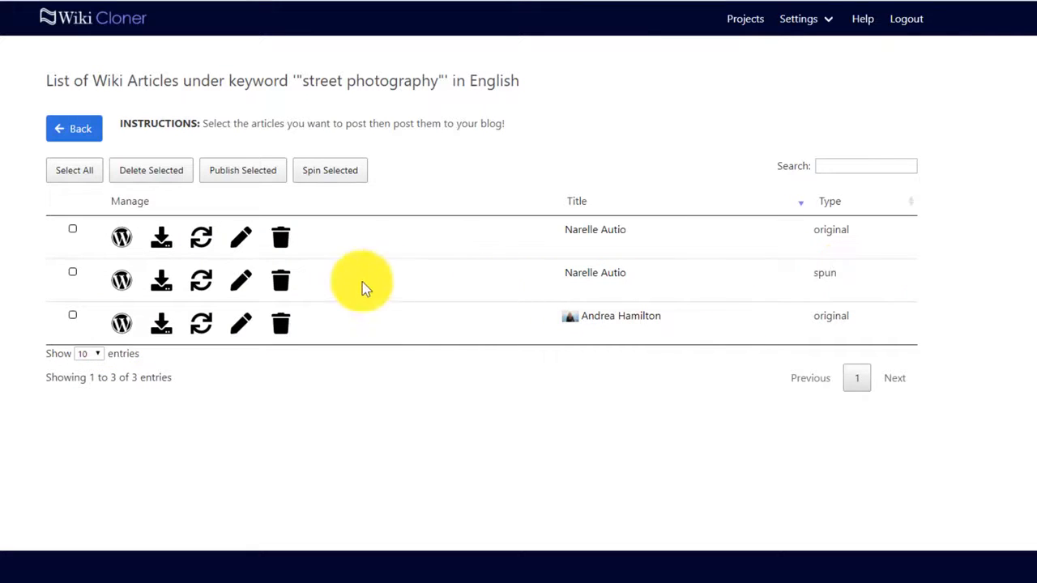
Step: Open the spun article for editing, examine its body text and return to the article list
left_click(238, 282)
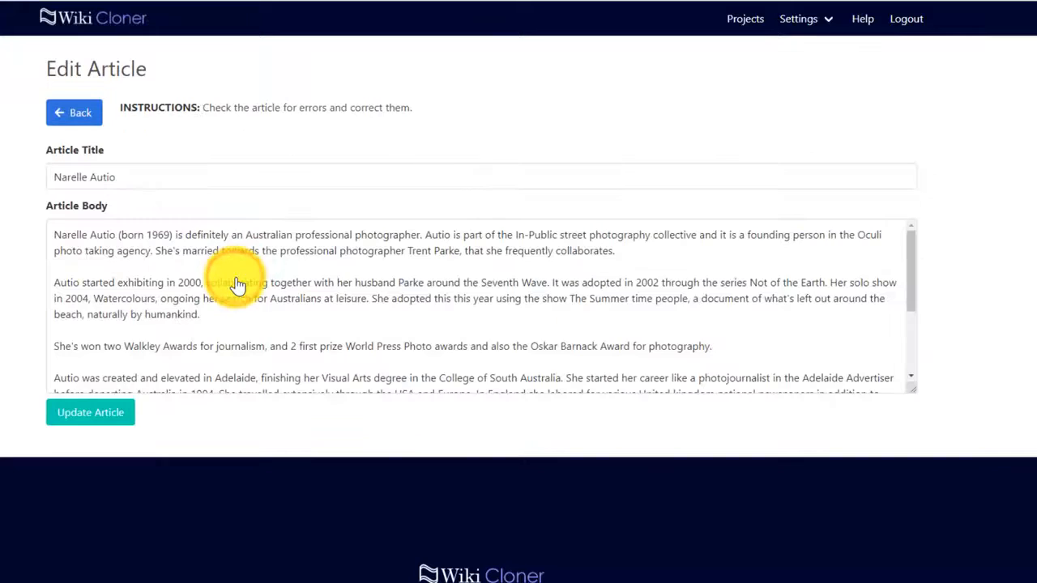
scroll(237, 285, "down", 3)
scroll(238, 285, "down", 3)
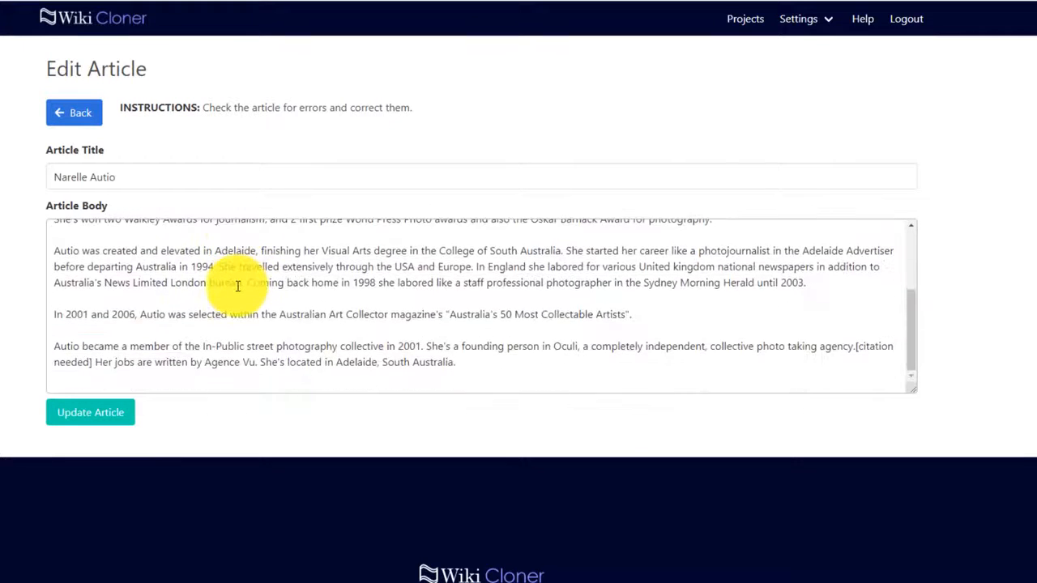
scroll(238, 285, "up", 5)
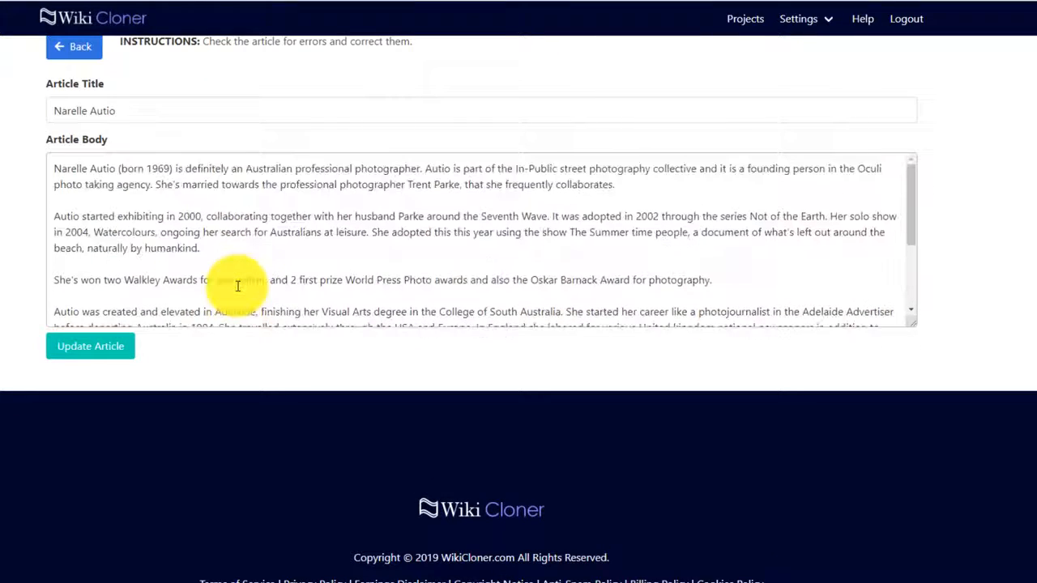
scroll(237, 285, "up", 2)
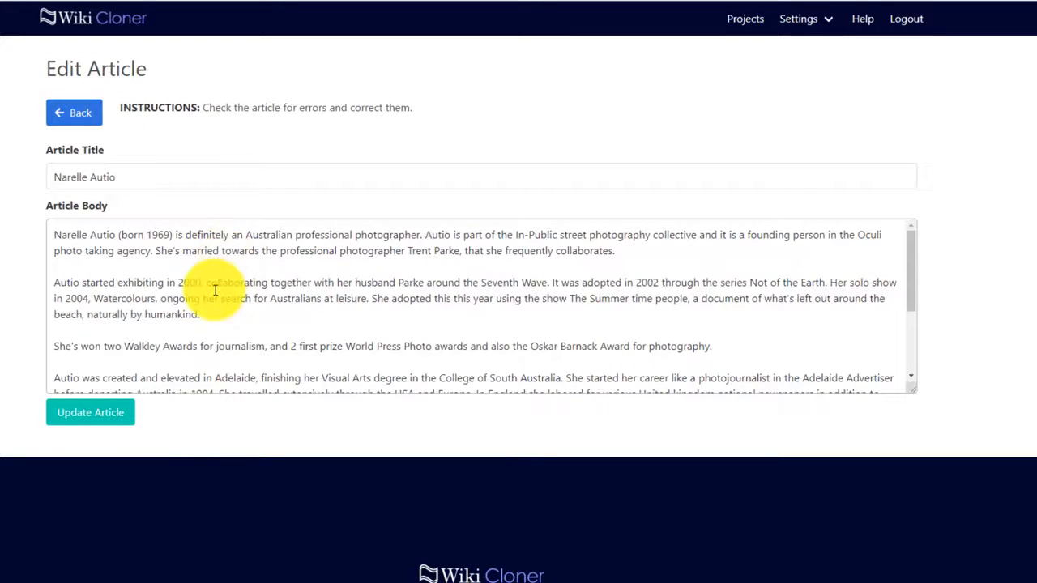
left_click(74, 122)
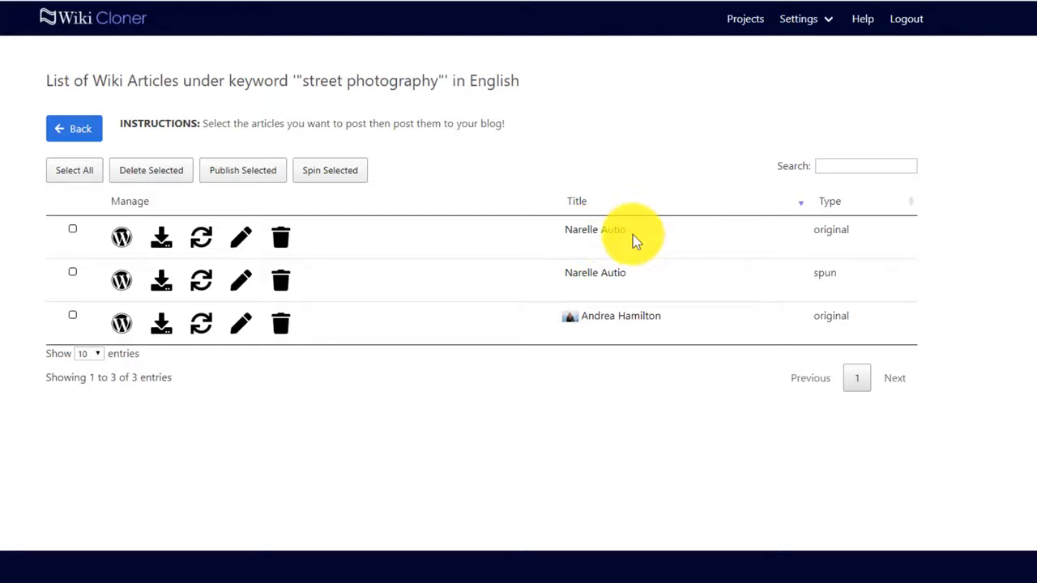
Step: Start publishing the first original article to the Demo blog under the Photography category
left_click(122, 238)
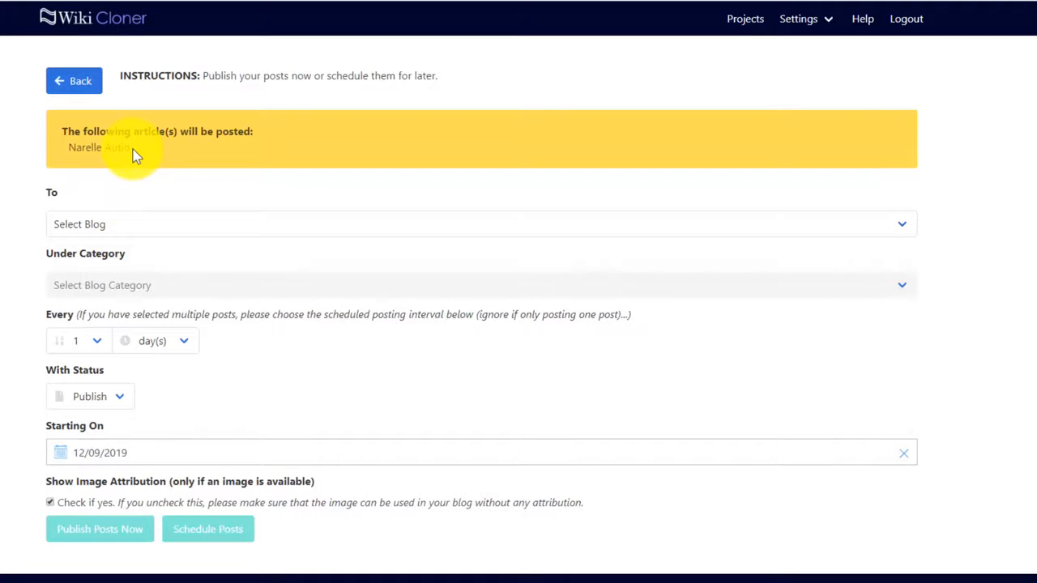
left_click(118, 226)
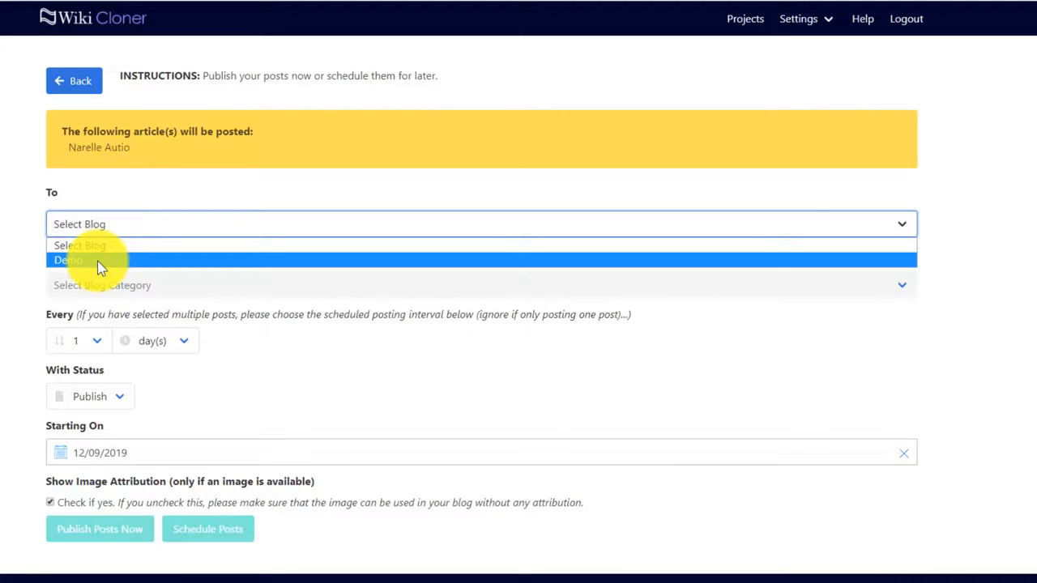
left_click(98, 261)
left_click(97, 276)
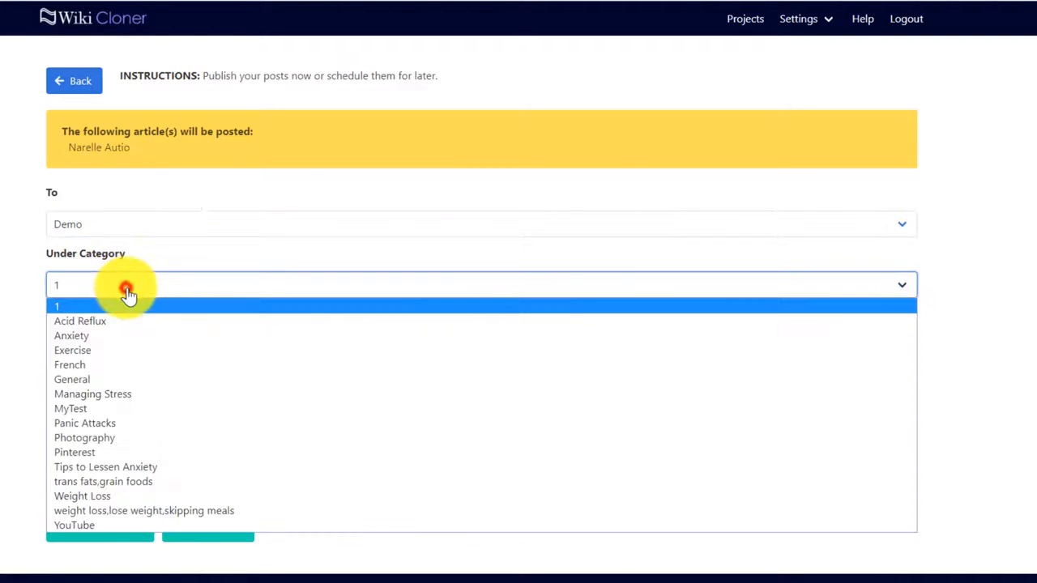
left_click(95, 440)
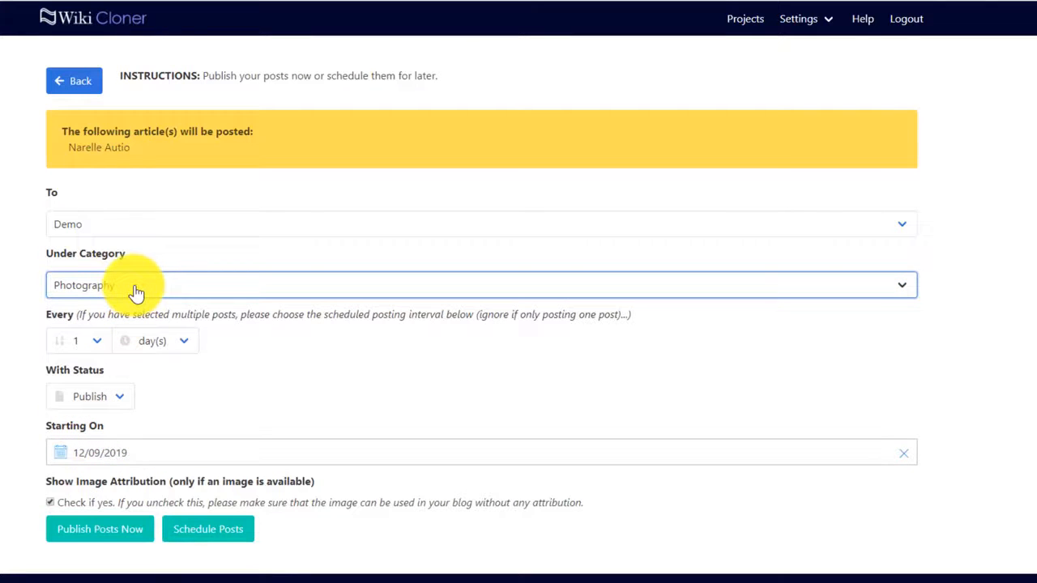
Step: Examine the blog, category and post status choices offered for publishing the article
left_click(109, 234)
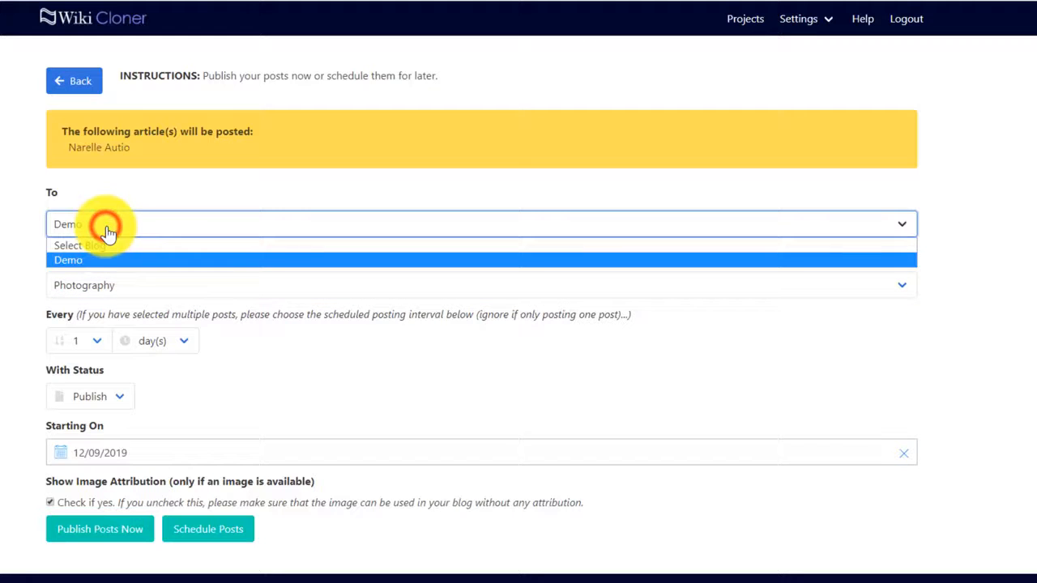
left_click(3, 245)
left_click(138, 292)
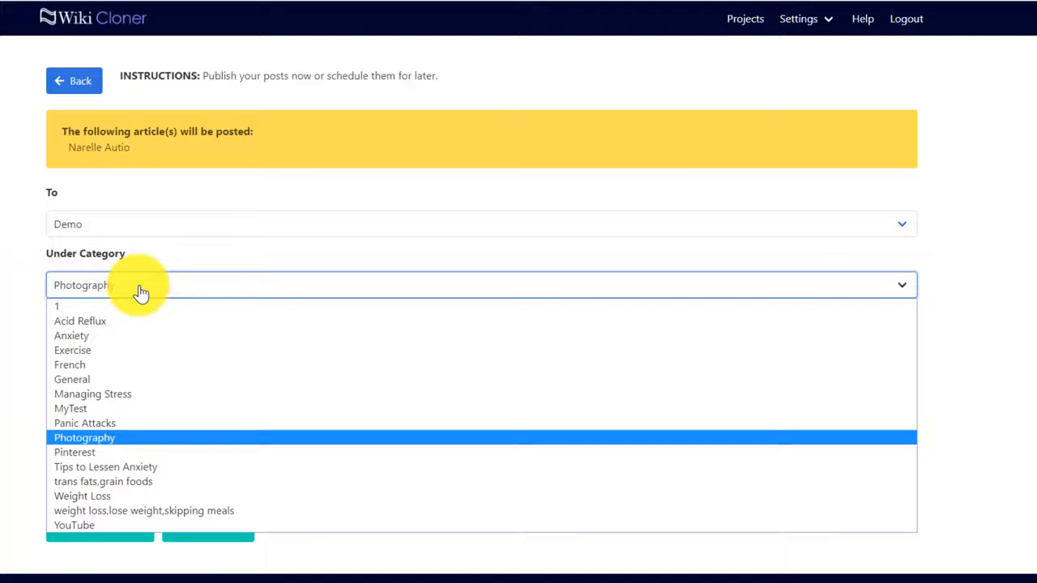
left_click(2, 284)
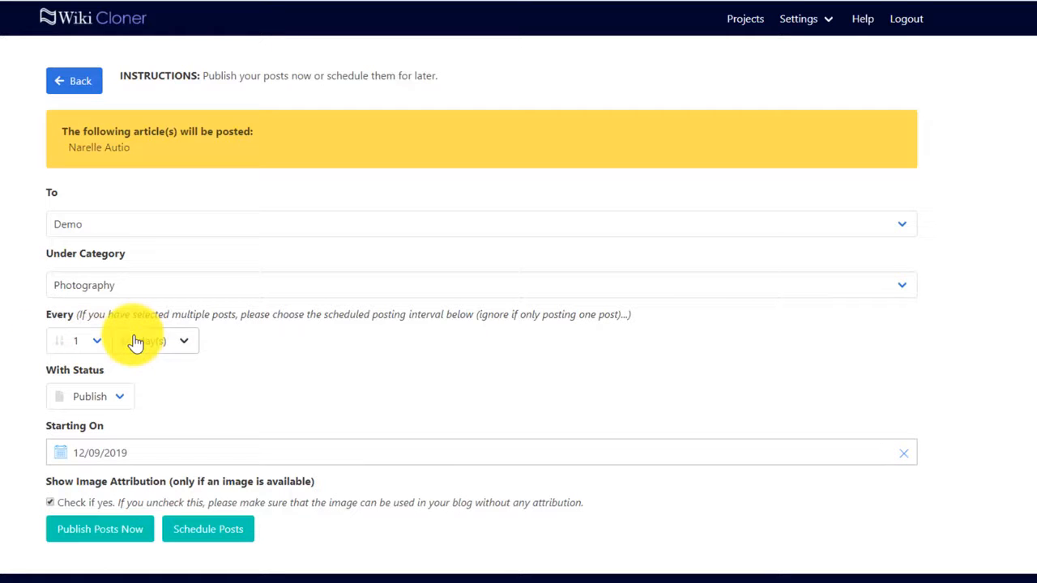
left_click(116, 396)
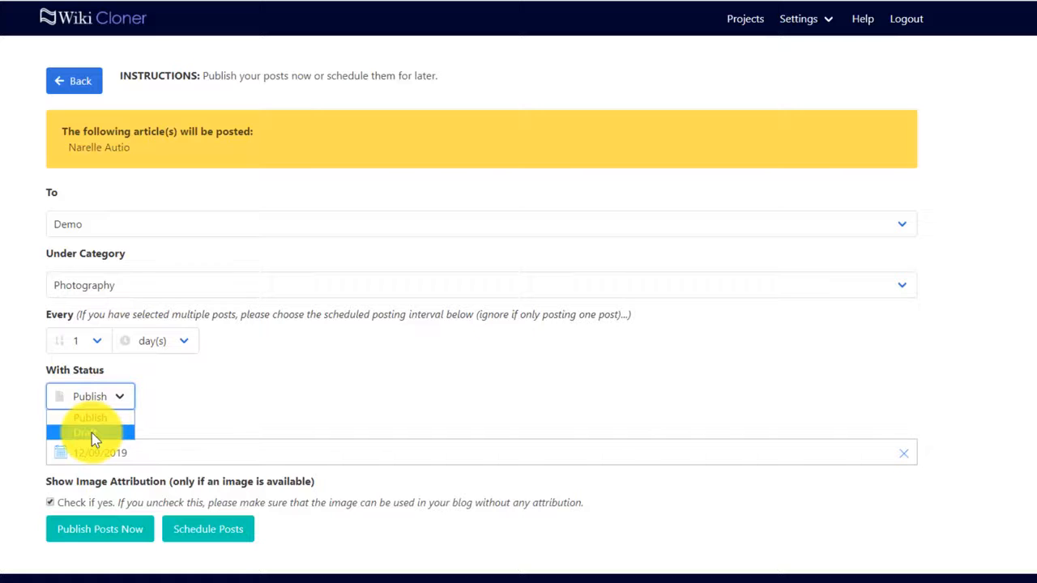
left_click(195, 393)
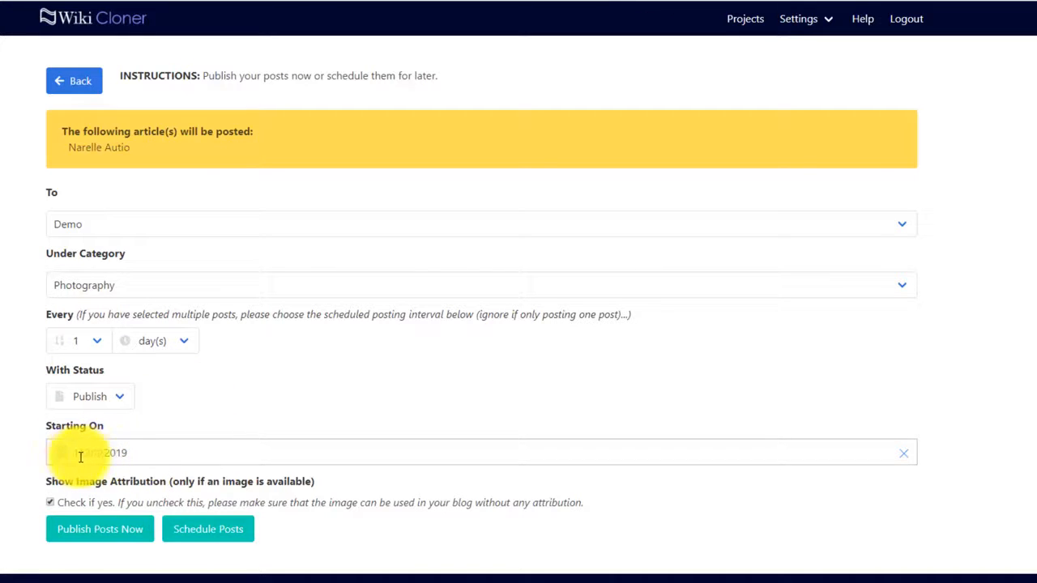
Step: Set the posting start date to 12/11/2019 and change it back to 12/09/2019
left_click(86, 455)
scroll(89, 459, "down", 2)
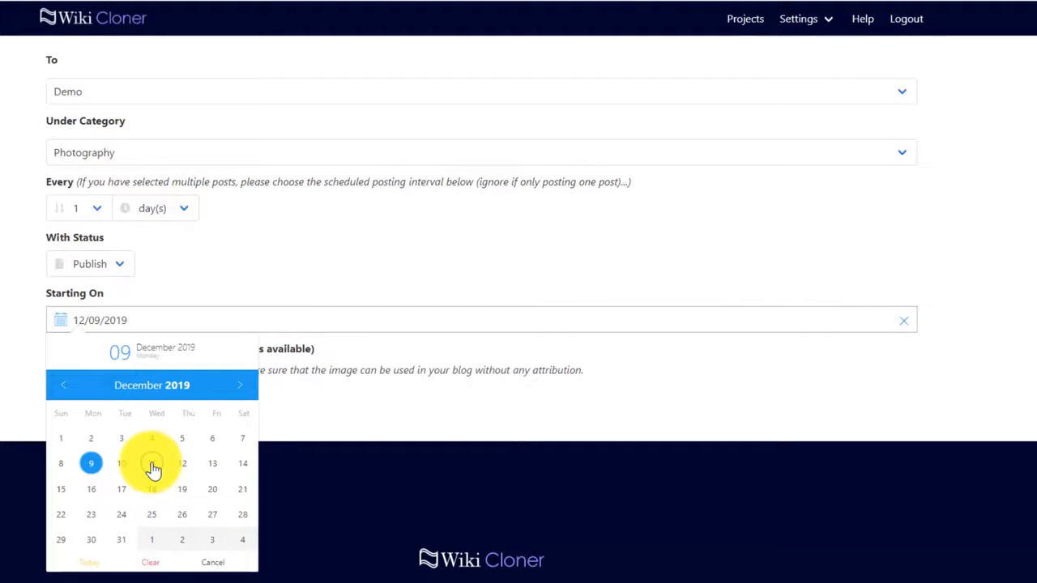
left_click(151, 465)
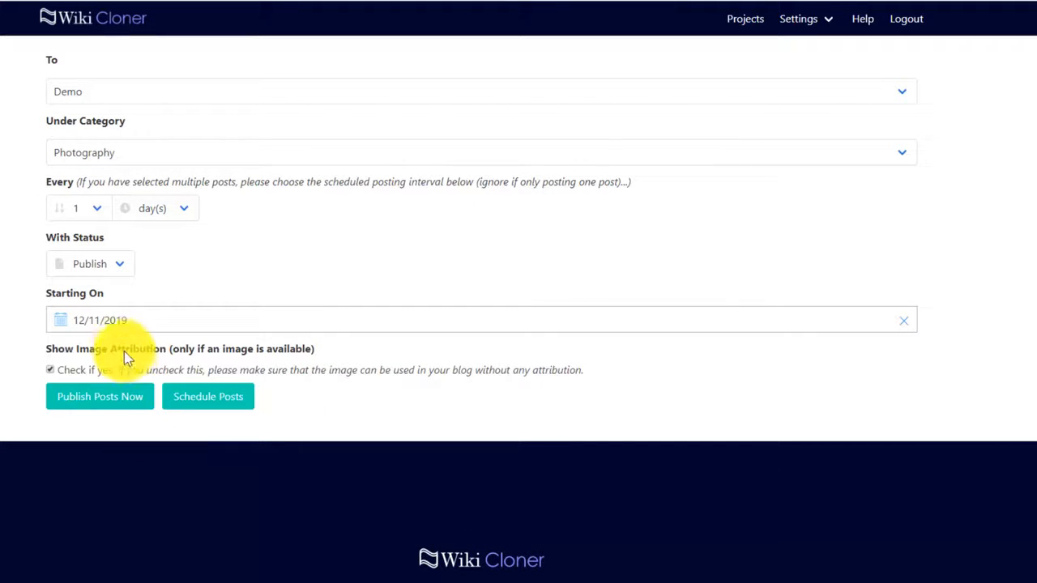
left_click(95, 320)
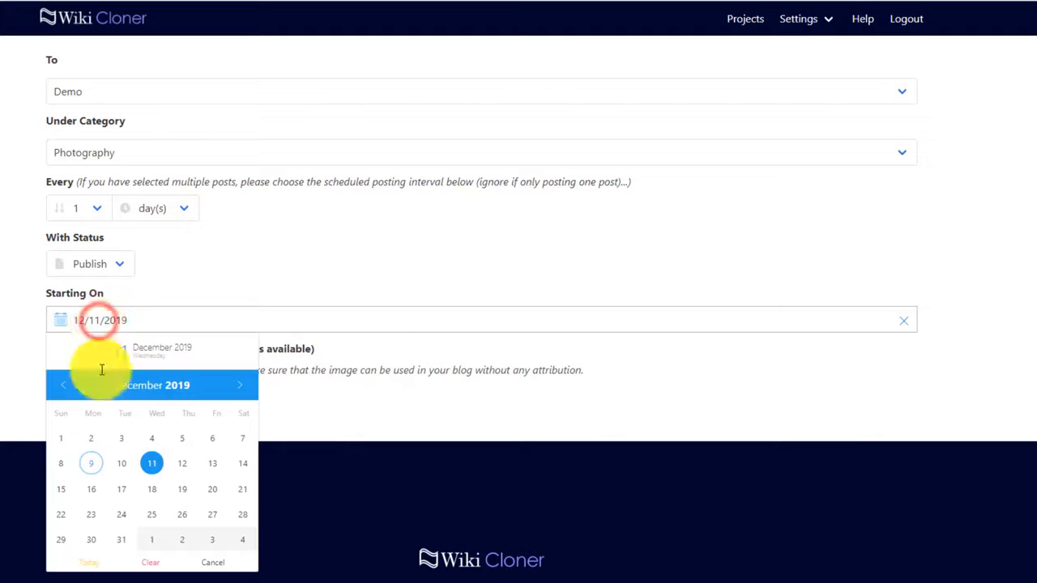
left_click(92, 465)
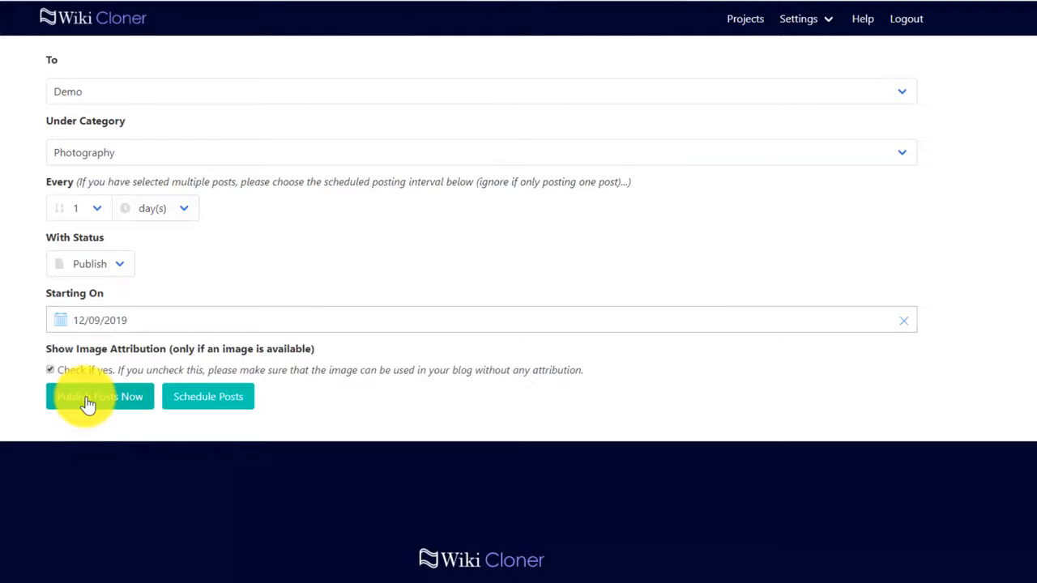
left_click(100, 319)
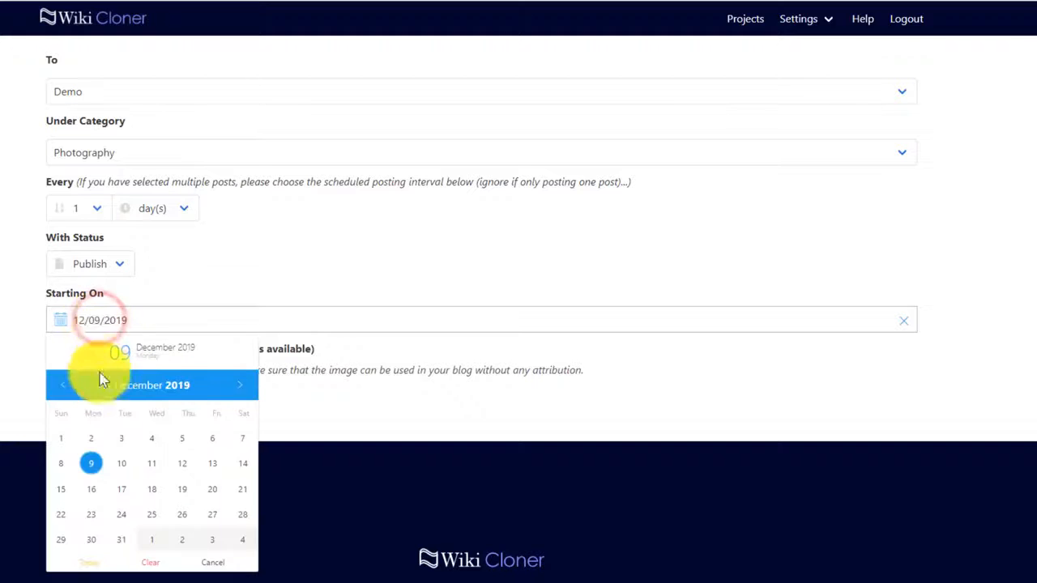
left_click(1, 341)
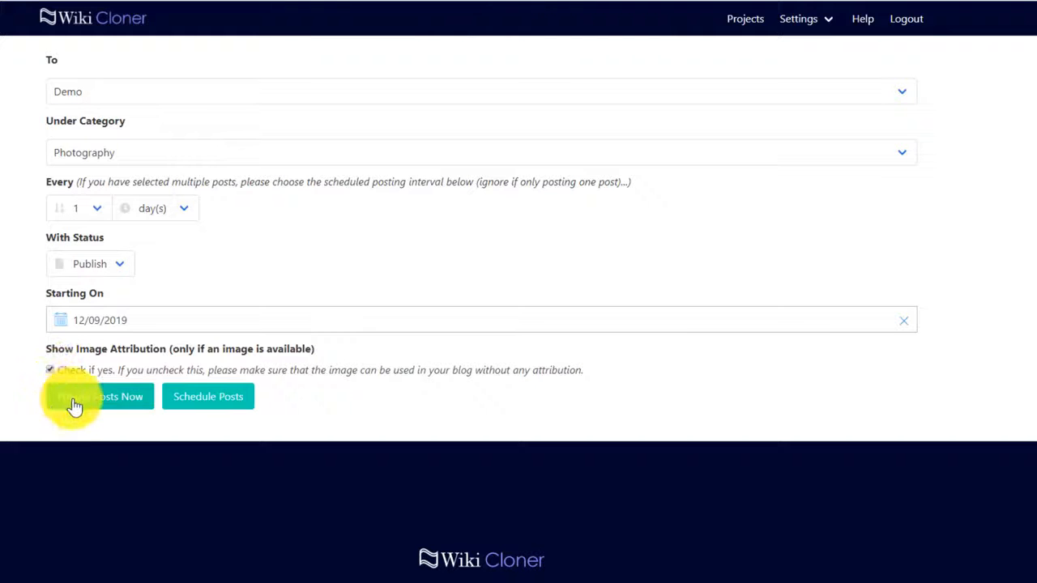
Step: Publish the article immediately, open the resulting blog post and read through it
left_click(103, 400)
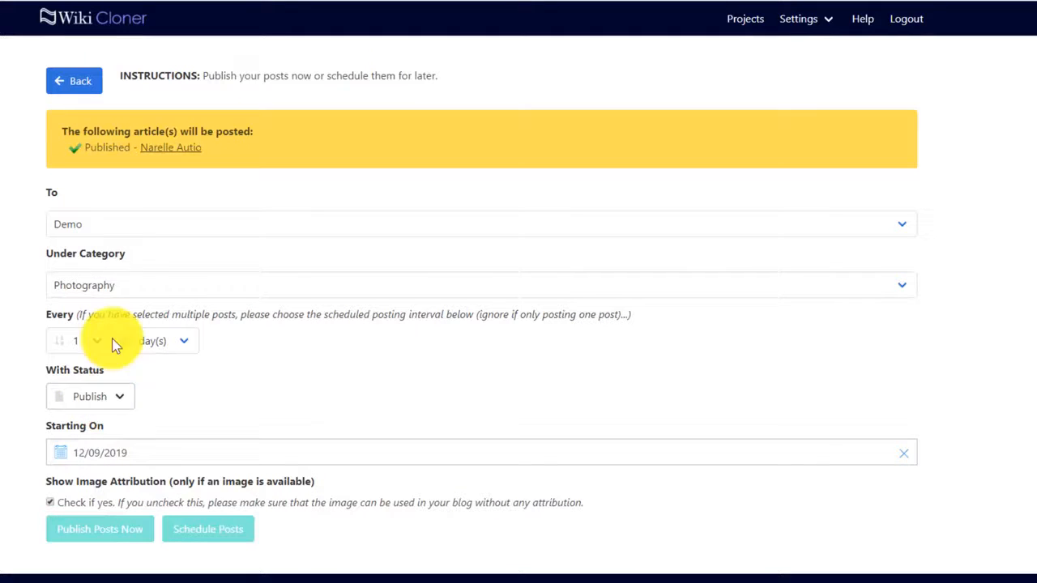
left_click(173, 152)
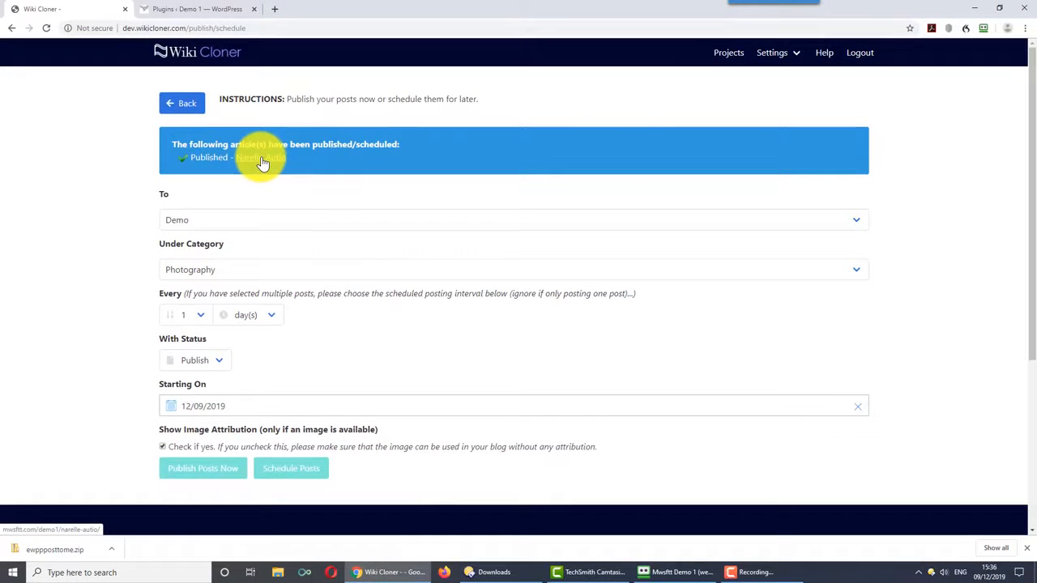
left_click(173, 153)
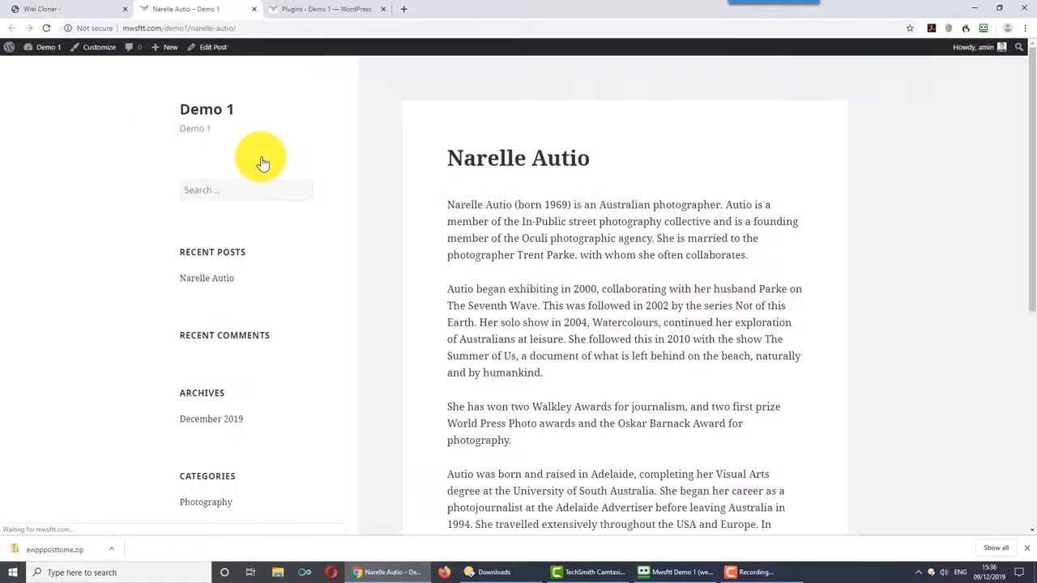
scroll(595, 212, "down", 5)
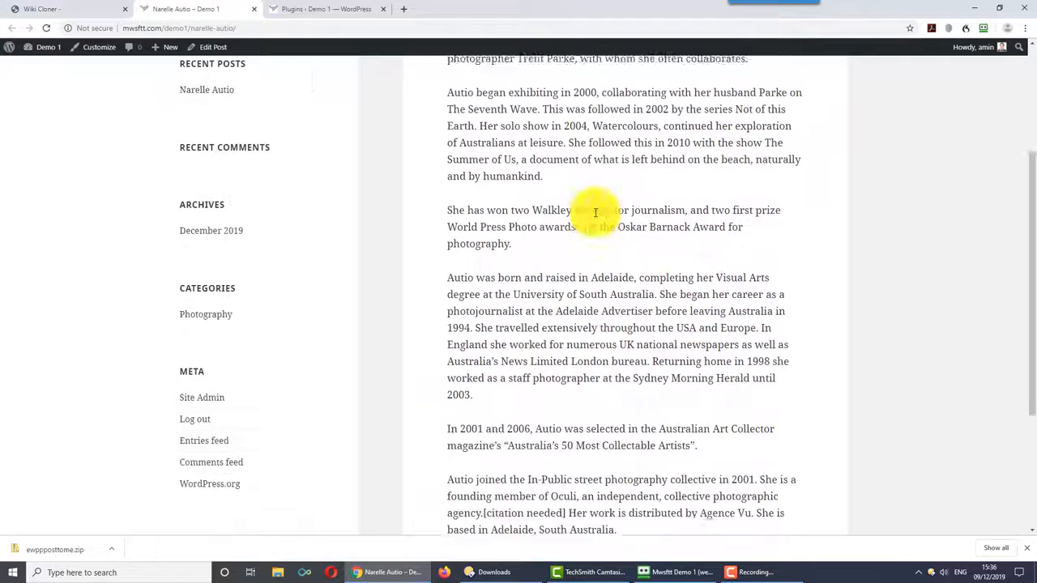
scroll(595, 213, "up", 5)
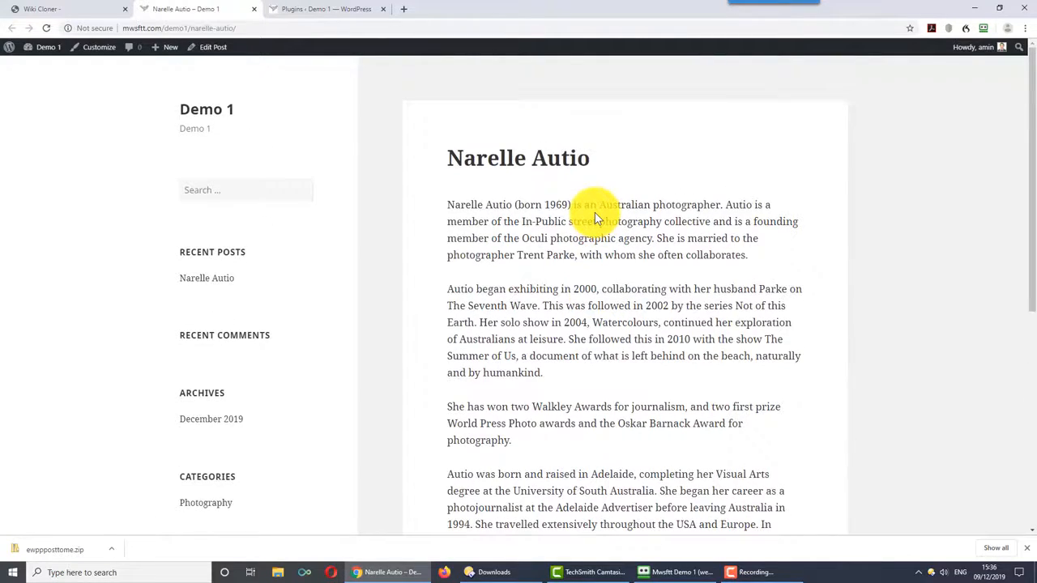
Step: Return to the Wiki Cloner article list, select the spun article and the third article, and start publishing both
left_click(88, 8)
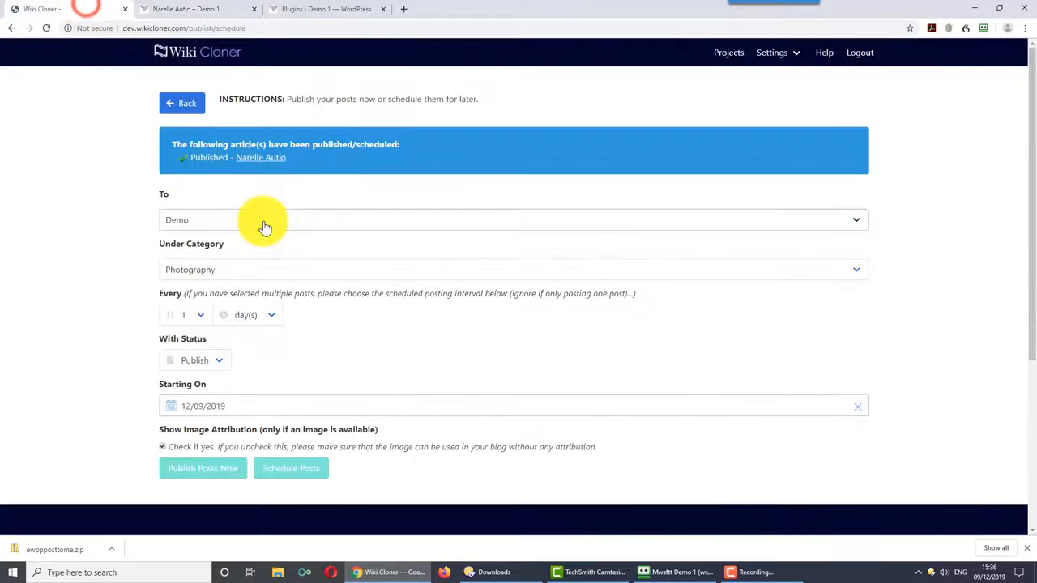
left_click(182, 104)
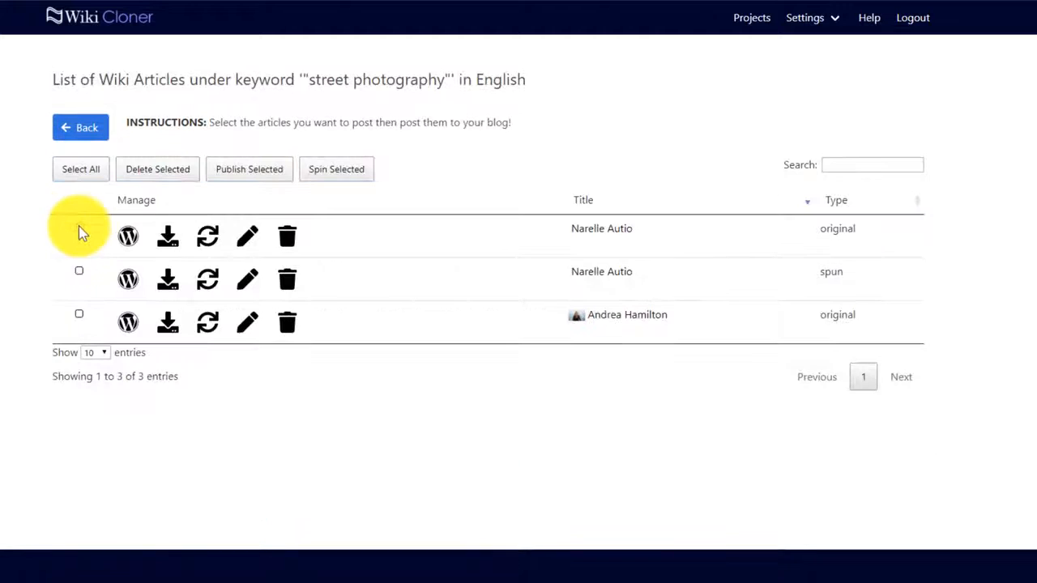
left_click(78, 271)
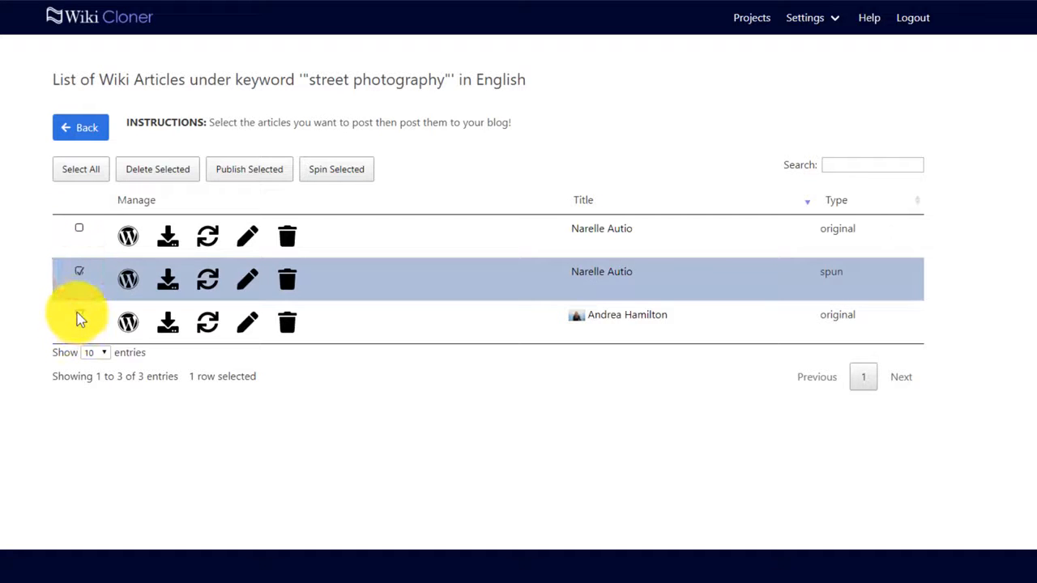
left_click(79, 317)
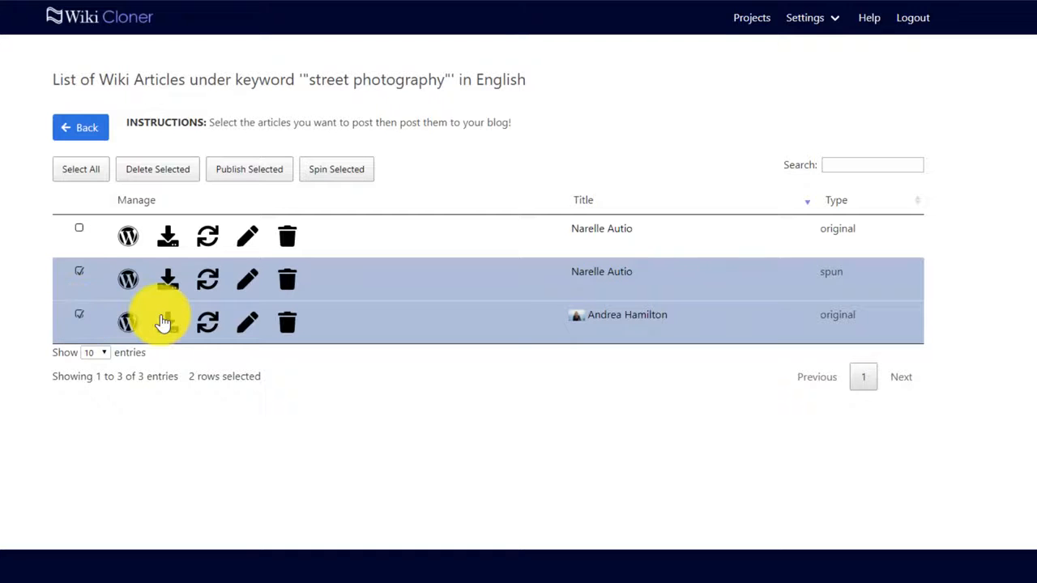
left_click(250, 170)
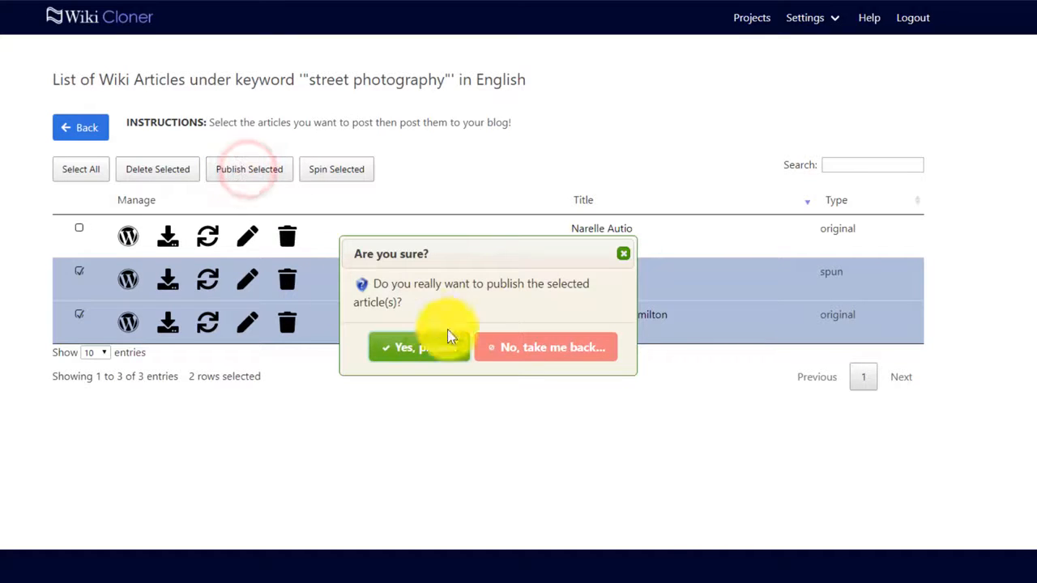
left_click(435, 346)
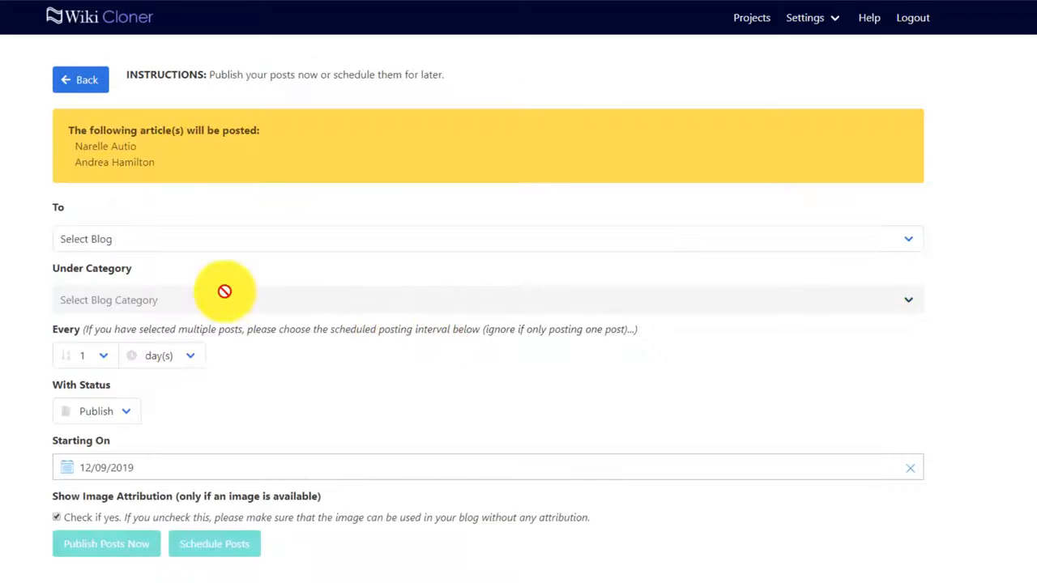
scroll(222, 291, "down", 2)
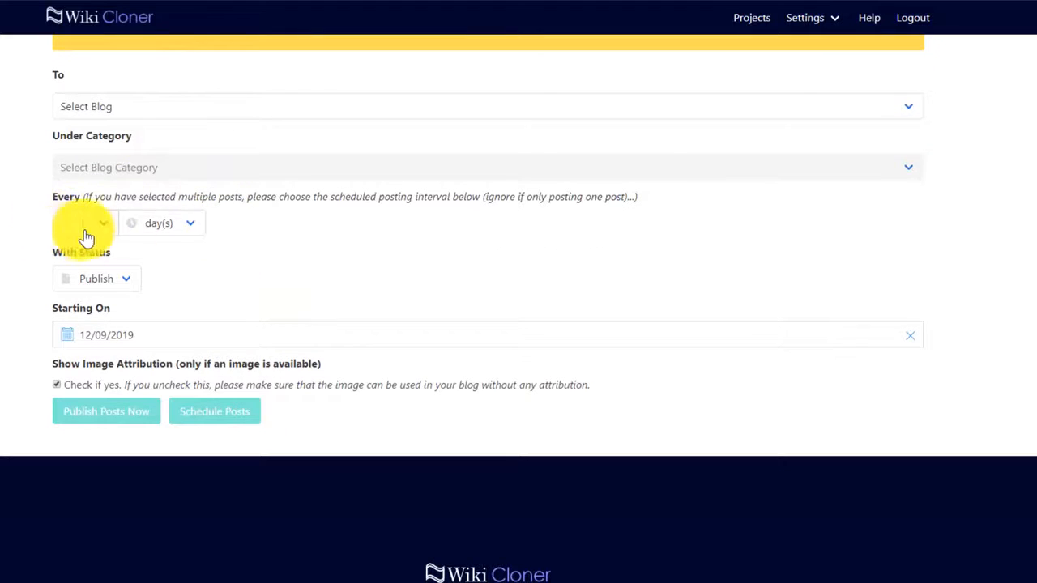
Step: Choose the Demo blog and the Photography category as the destination for the two selected articles
scroll(203, 234, "up", 2)
left_click(185, 240)
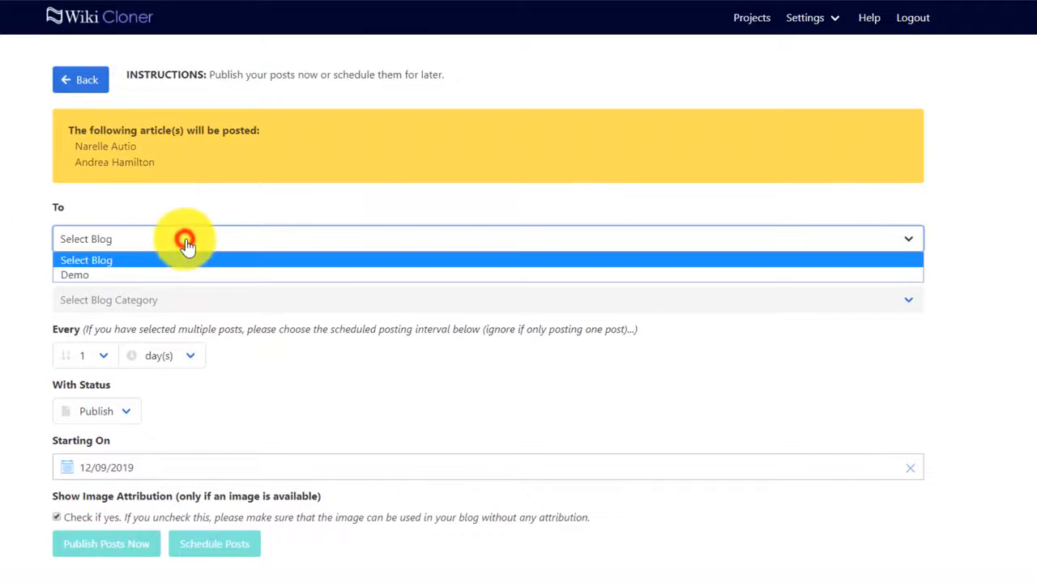
left_click(116, 275)
left_click(131, 295)
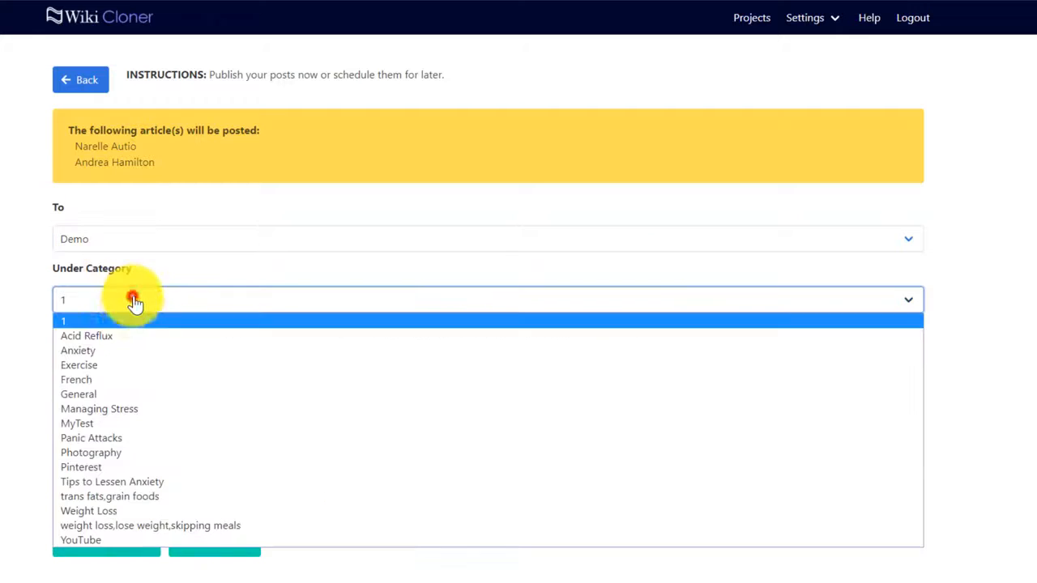
left_click(101, 443)
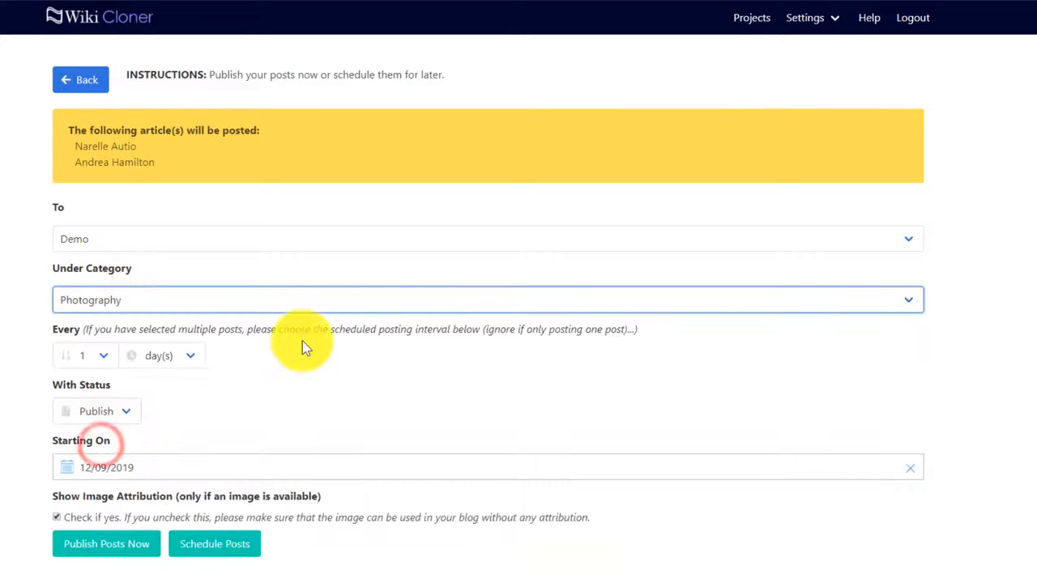
Step: Set the posting interval to every 3 days and the start date to 12/11/2019, and schedule the posts
scroll(301, 348, "down", 1)
left_click(109, 293)
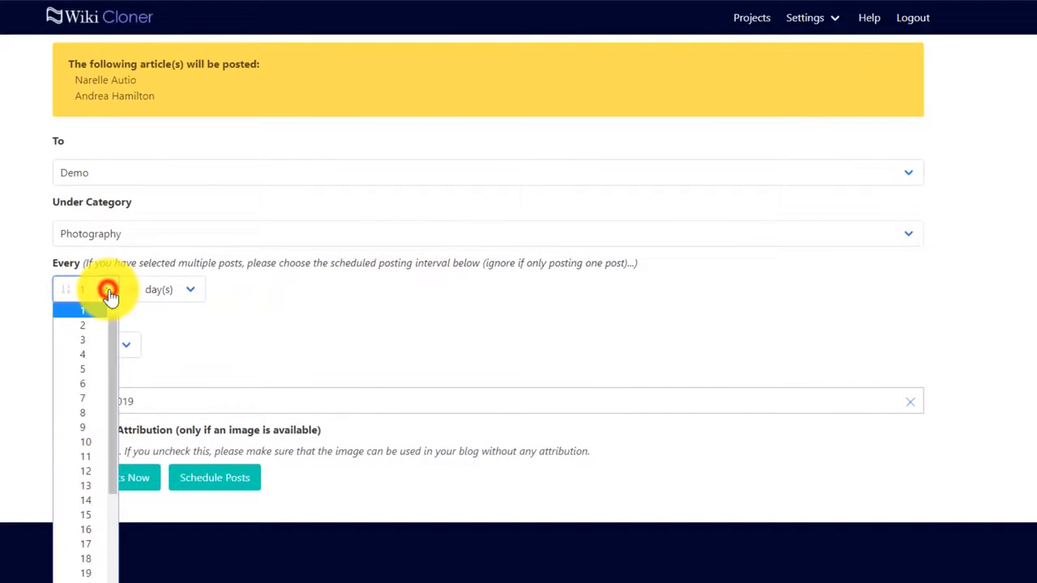
left_click(83, 341)
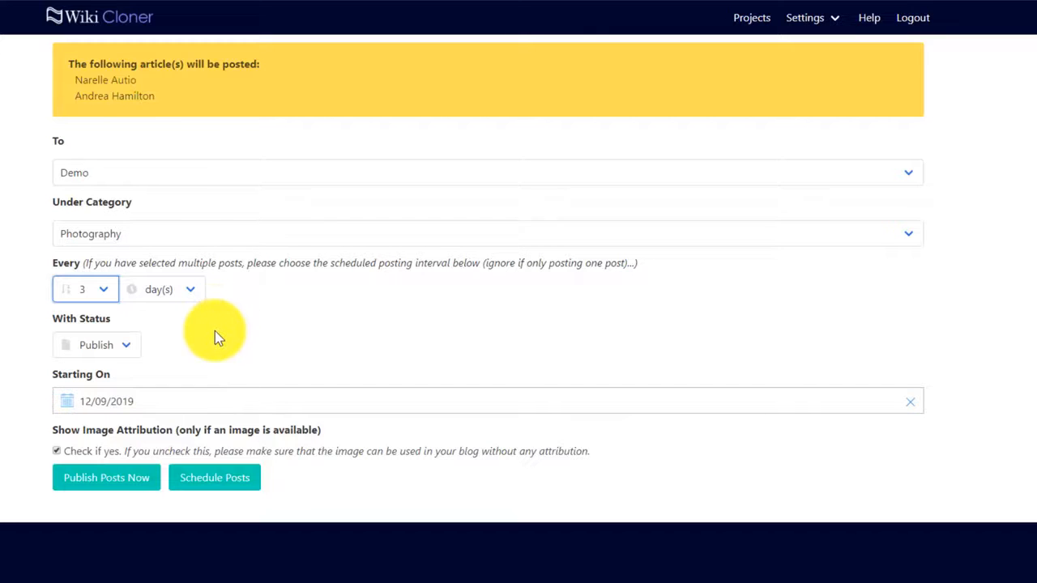
left_click(81, 405)
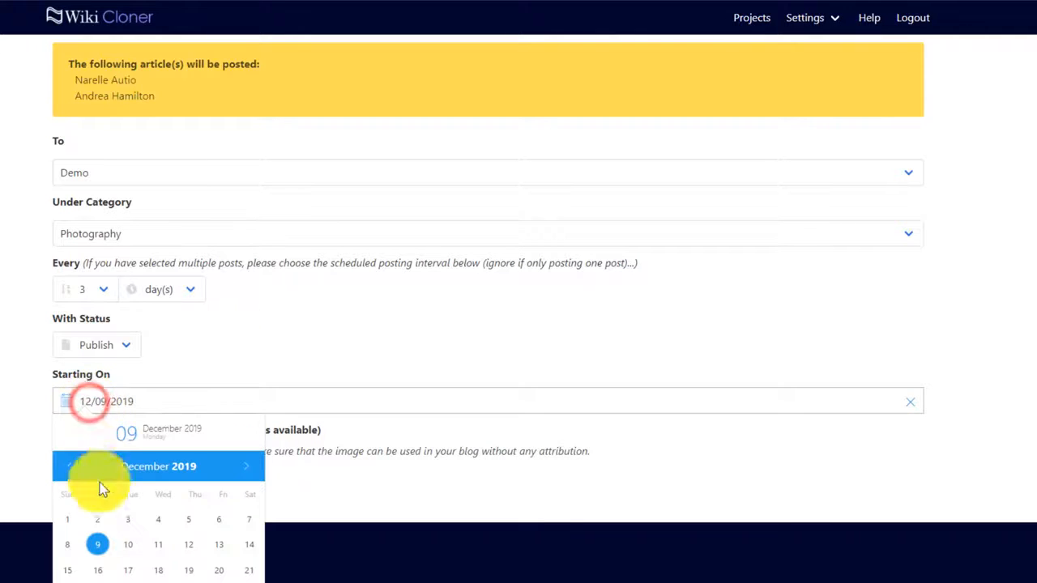
left_click(159, 548)
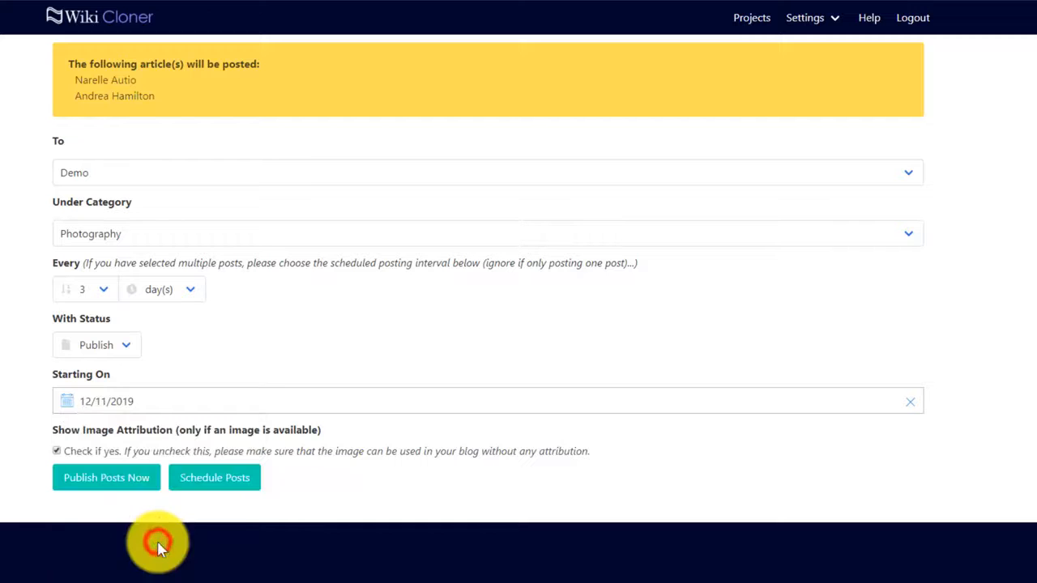
left_click(221, 486)
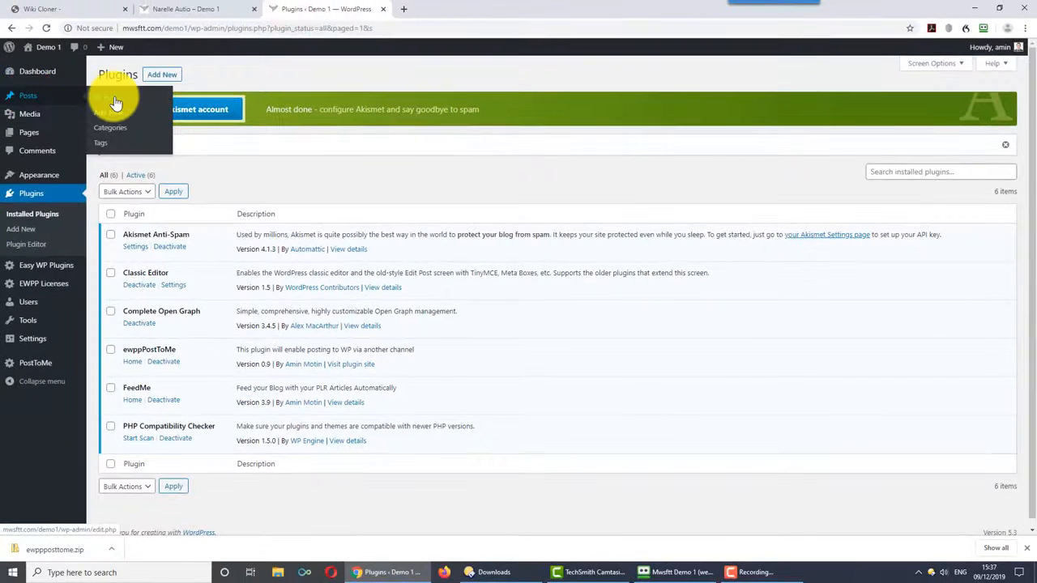
Step: Open the list of all posts in the WordPress admin and check the dates of the scheduled posts
left_click(117, 101)
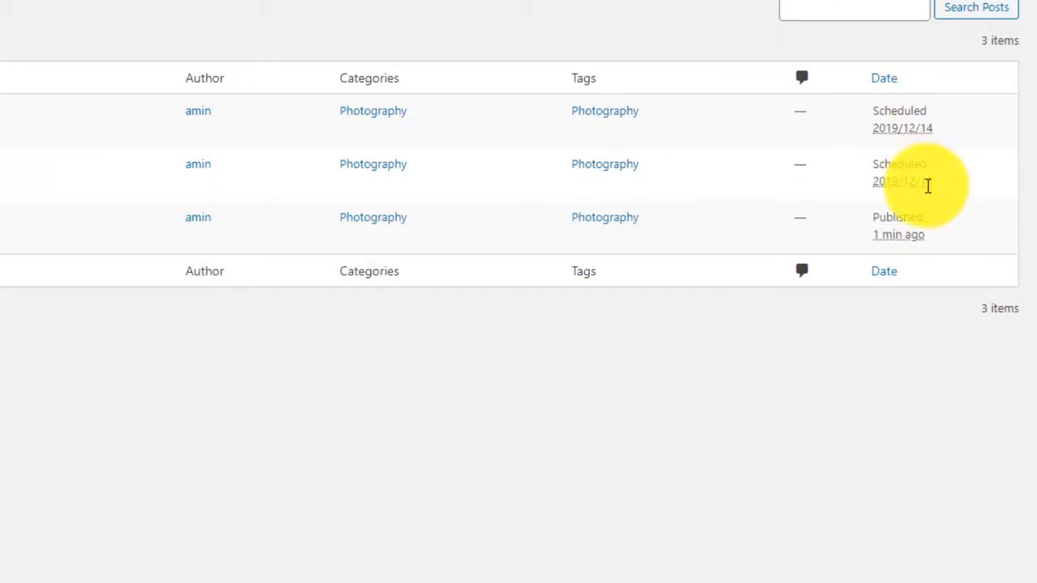
mouse_move(927, 185)
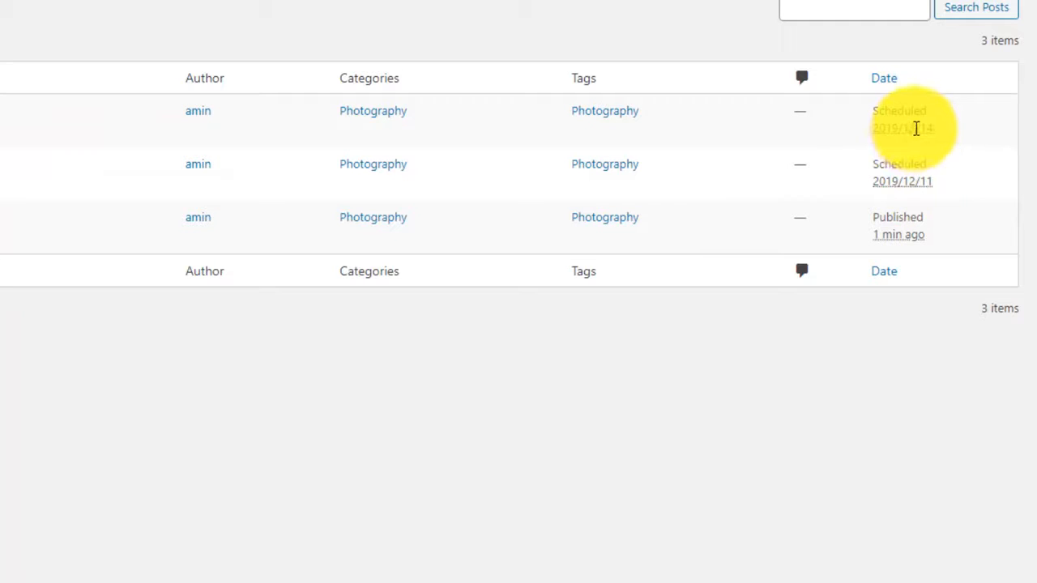
mouse_move(916, 128)
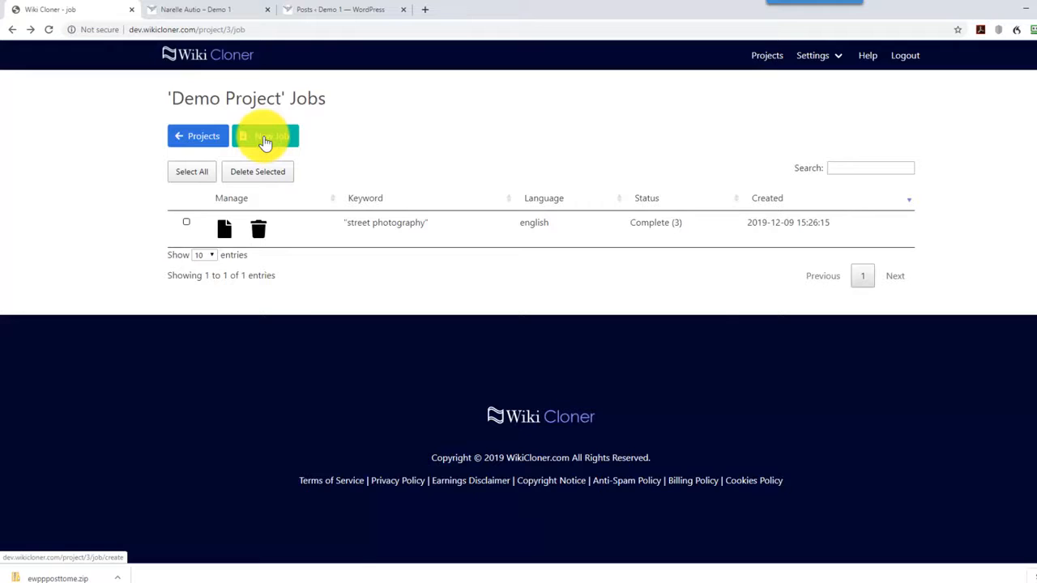
Step: Add a new search job to Demo Project in Wiki Cloner for the keyword street photography, without quotation marks
left_click(265, 139)
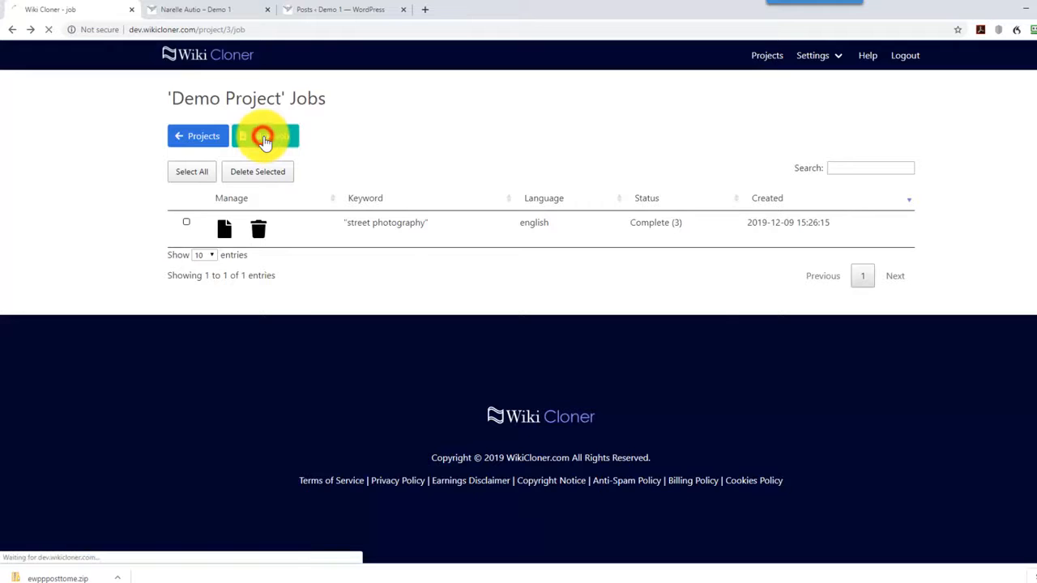
left_click(242, 230)
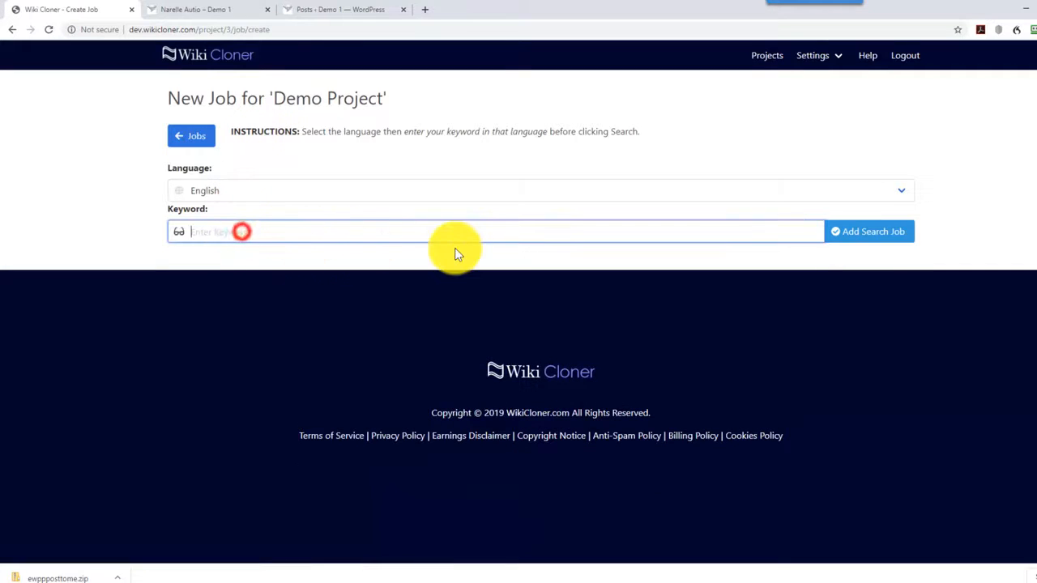
type("street photography")
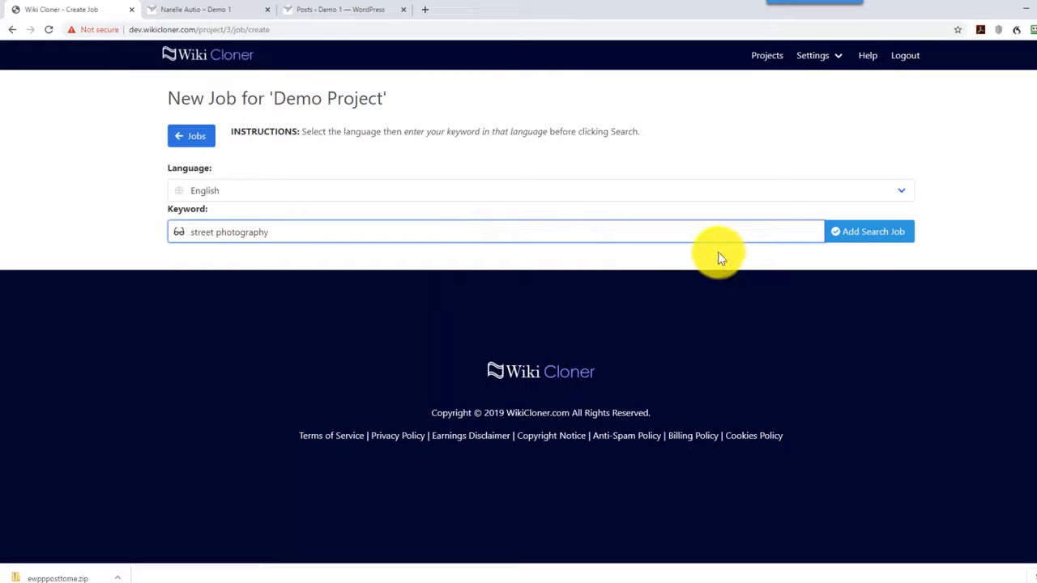
left_click(871, 234)
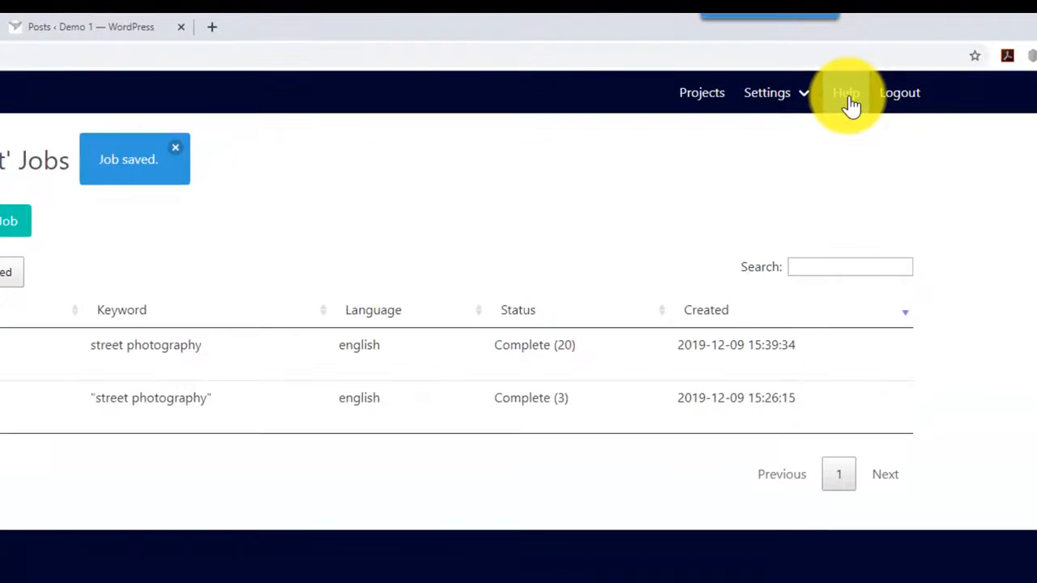
Step: Open the Wiki Cloner help page and look at the support forum and help desk options
left_click(850, 104)
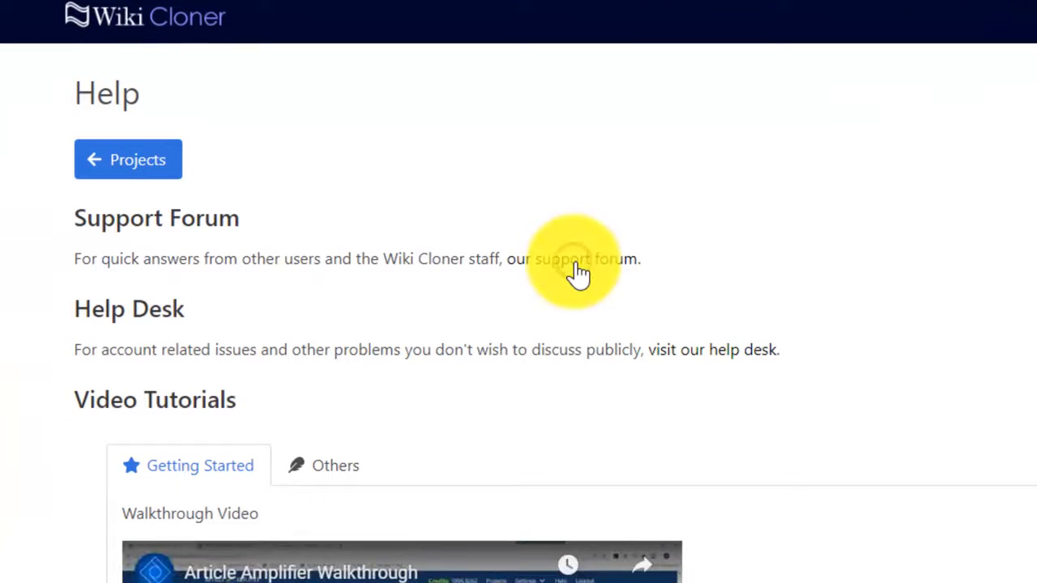
left_click(578, 270)
left_click(578, 271)
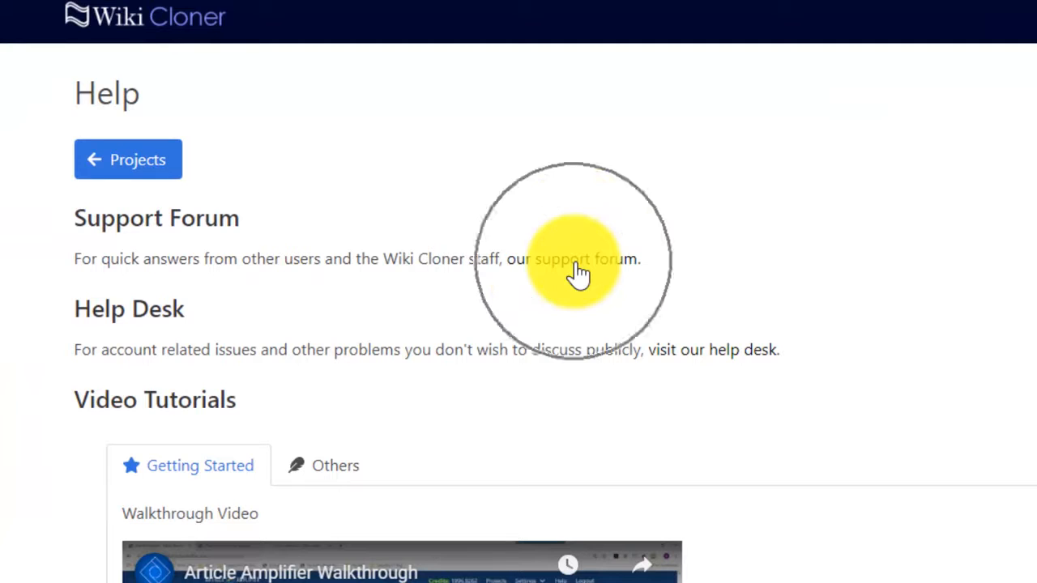
left_click(717, 363)
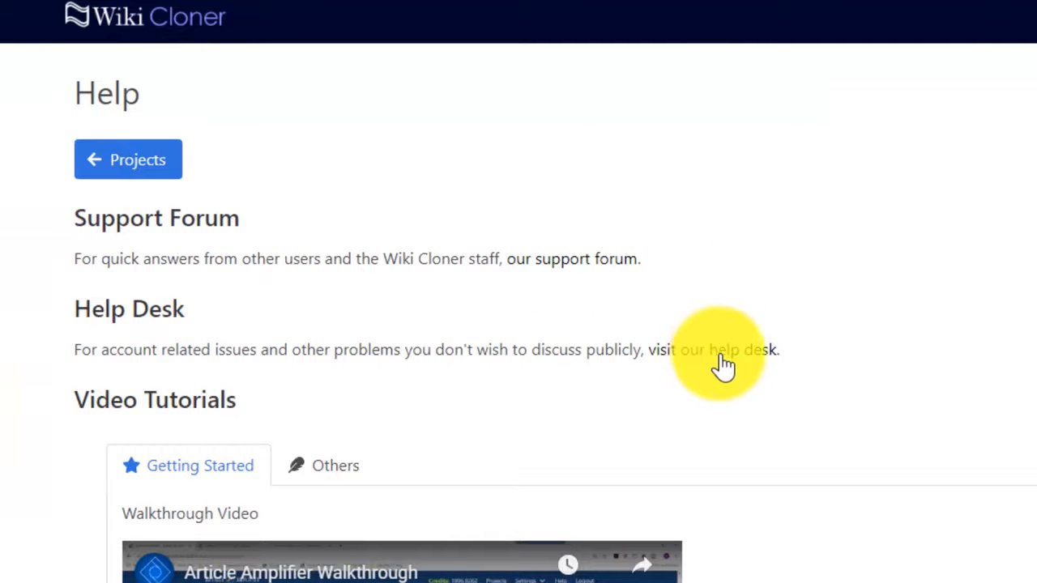